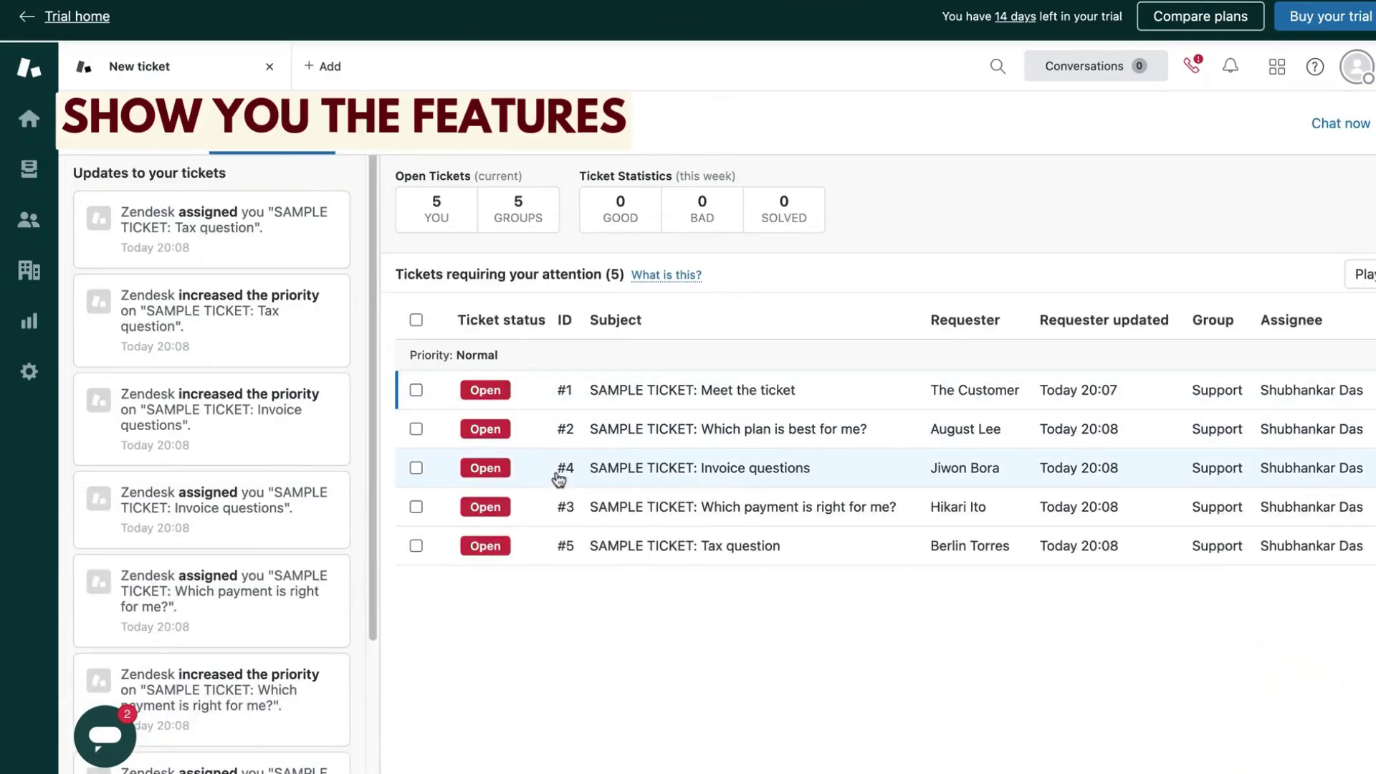
# Review the Zendesk for Service benefits and expand the Scale your service offering details
pyautogui.scroll(-3, 279, 520)
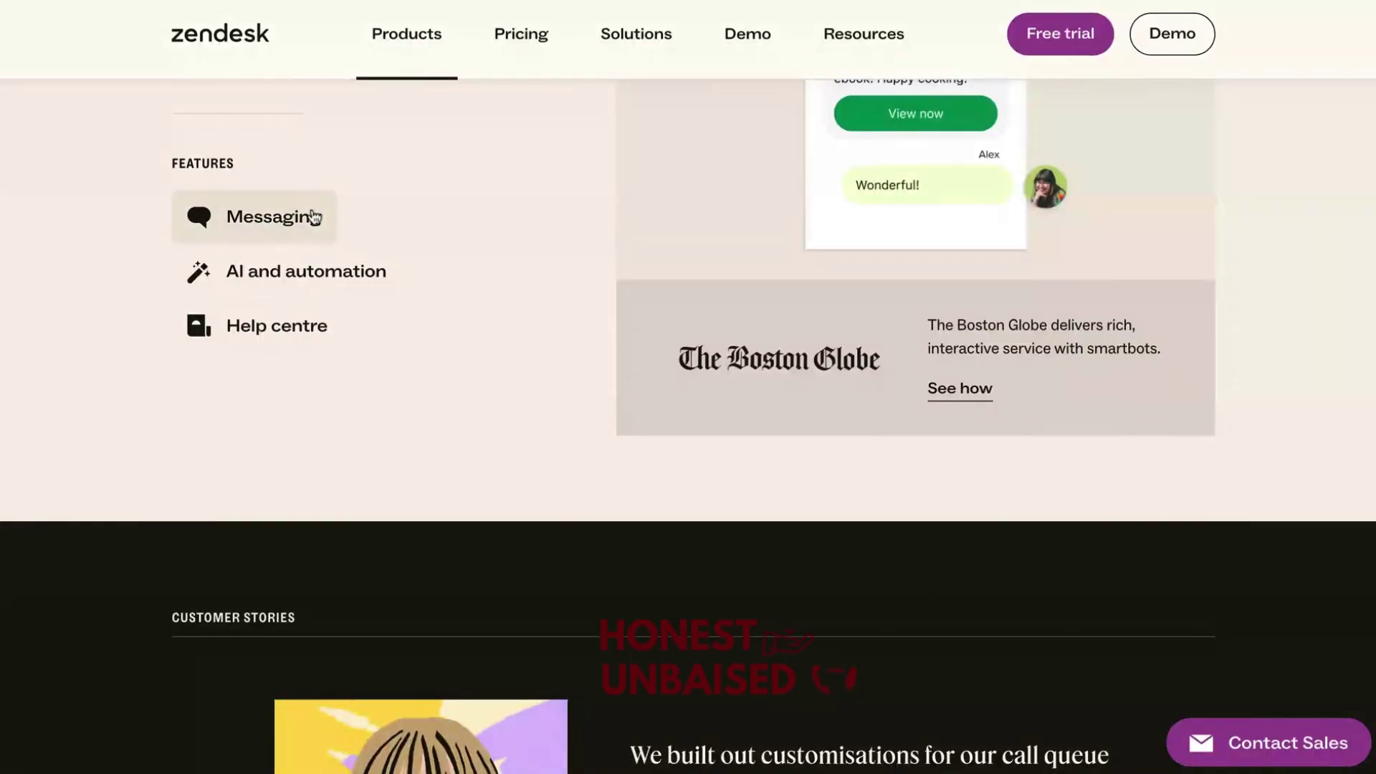
pyautogui.scroll(10, 332, 257)
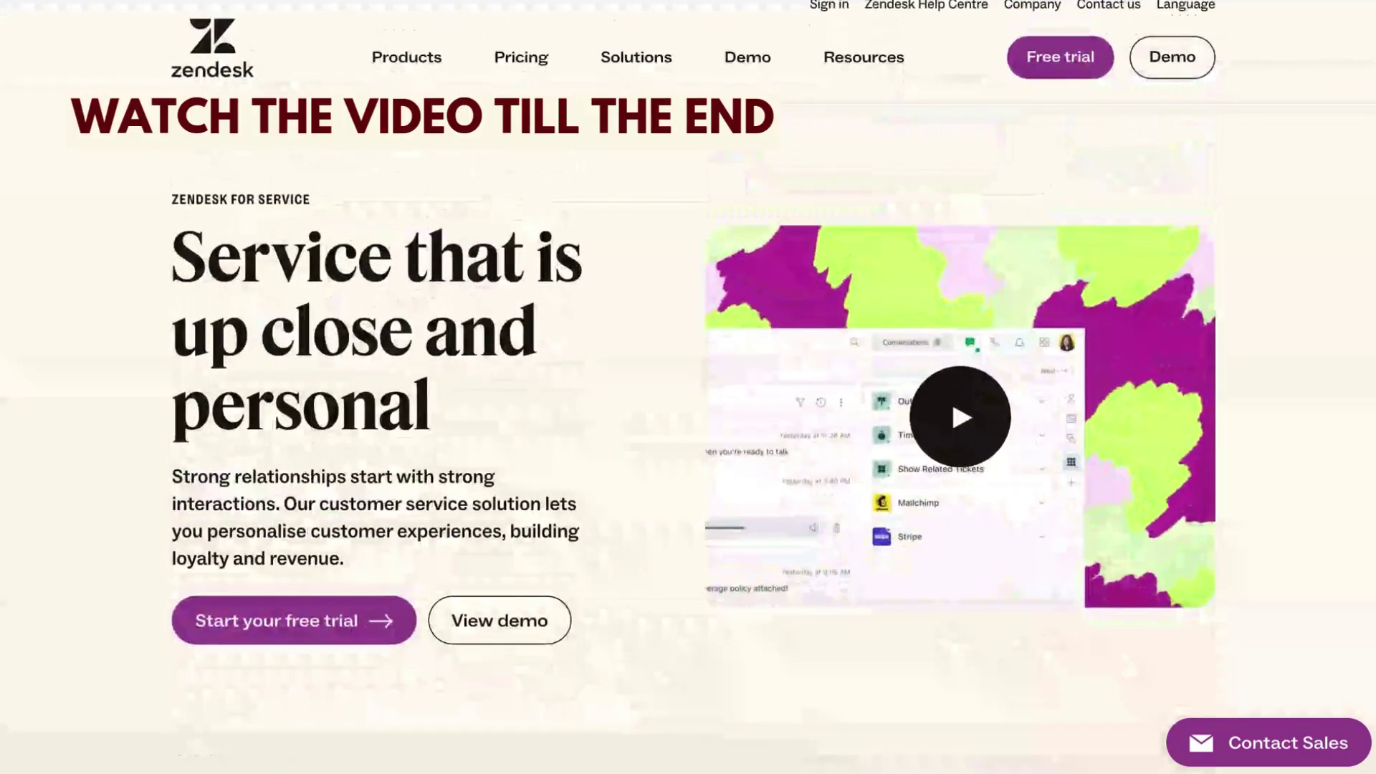
pyautogui.scroll(-2, 332, 255)
pyautogui.scroll(-7, 689, 387)
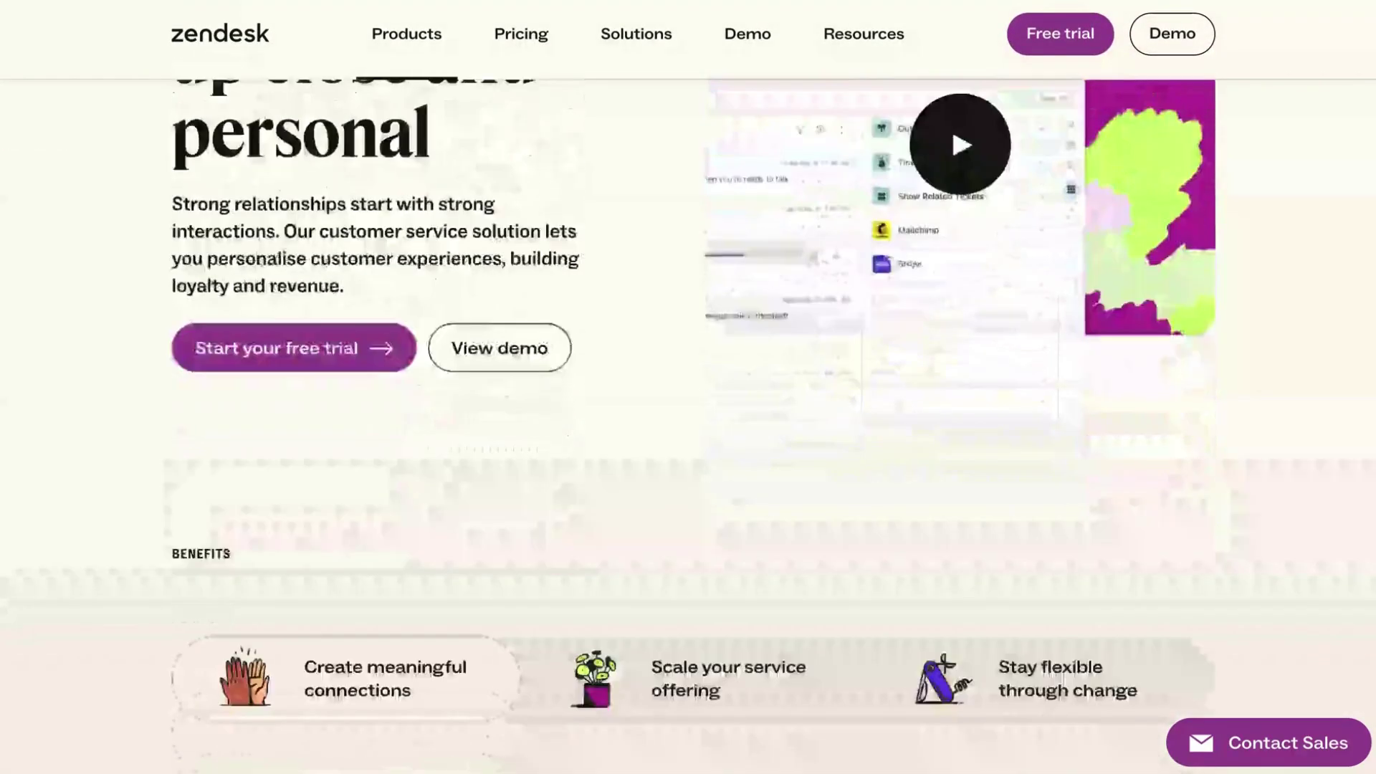
pyautogui.scroll(-4, 688, 388)
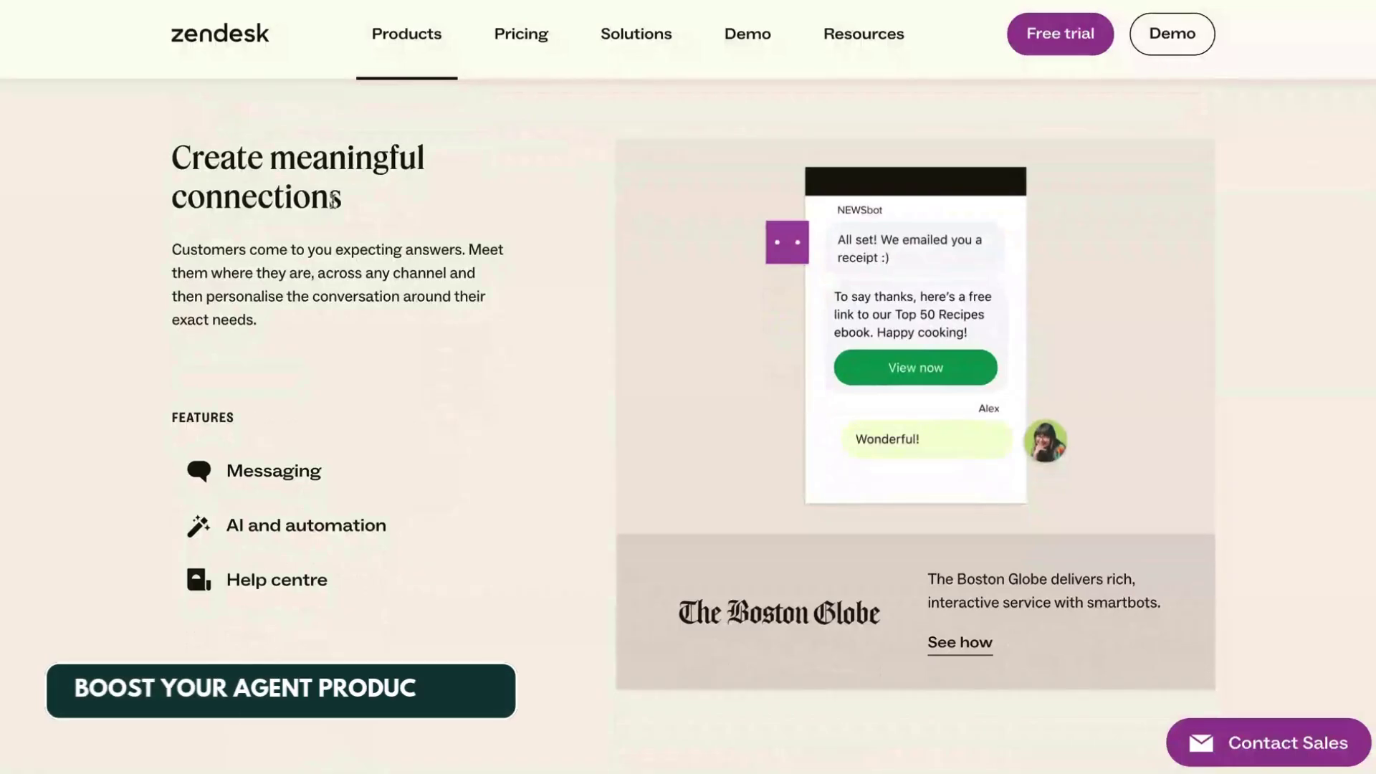
pyautogui.scroll(-2, 333, 202)
pyautogui.scroll(-3, 333, 201)
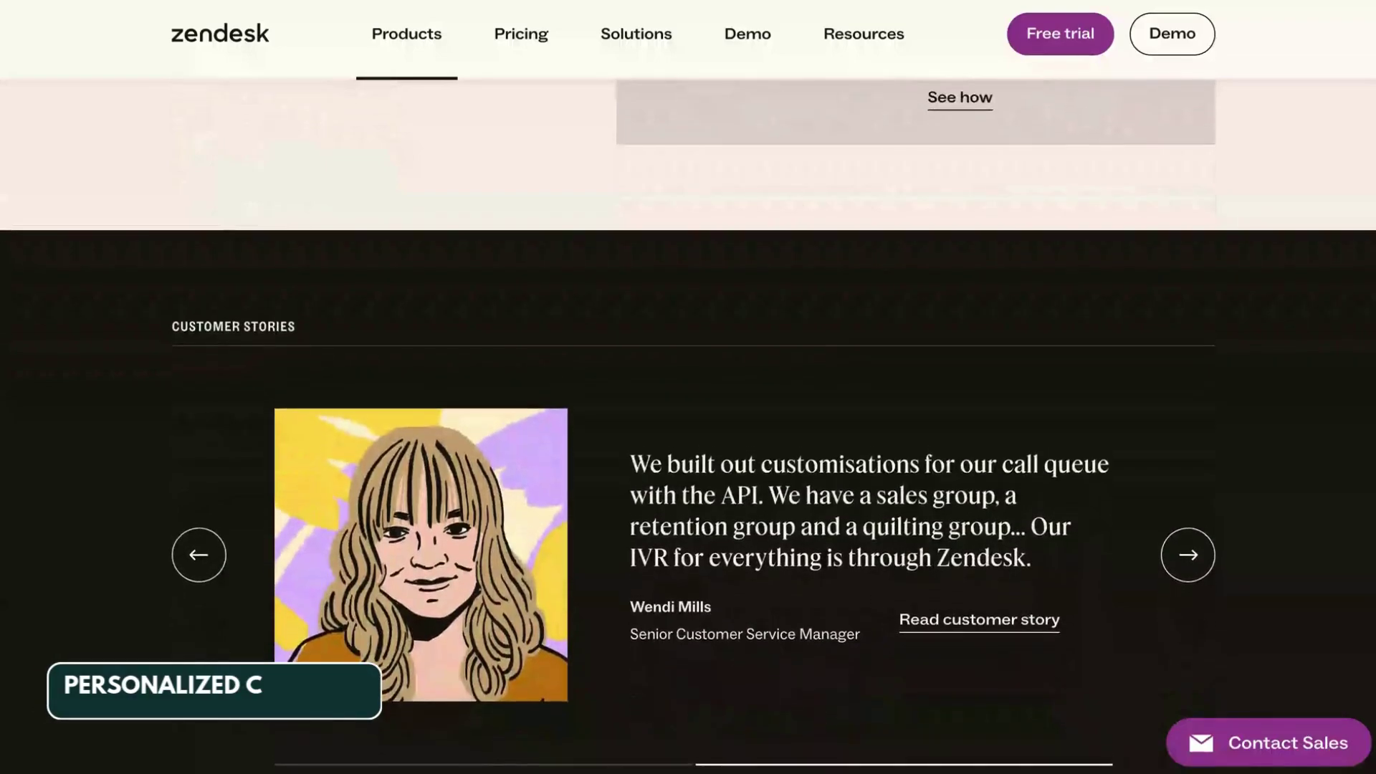
pyautogui.scroll(6, 688, 387)
pyautogui.scroll(4, 688, 387)
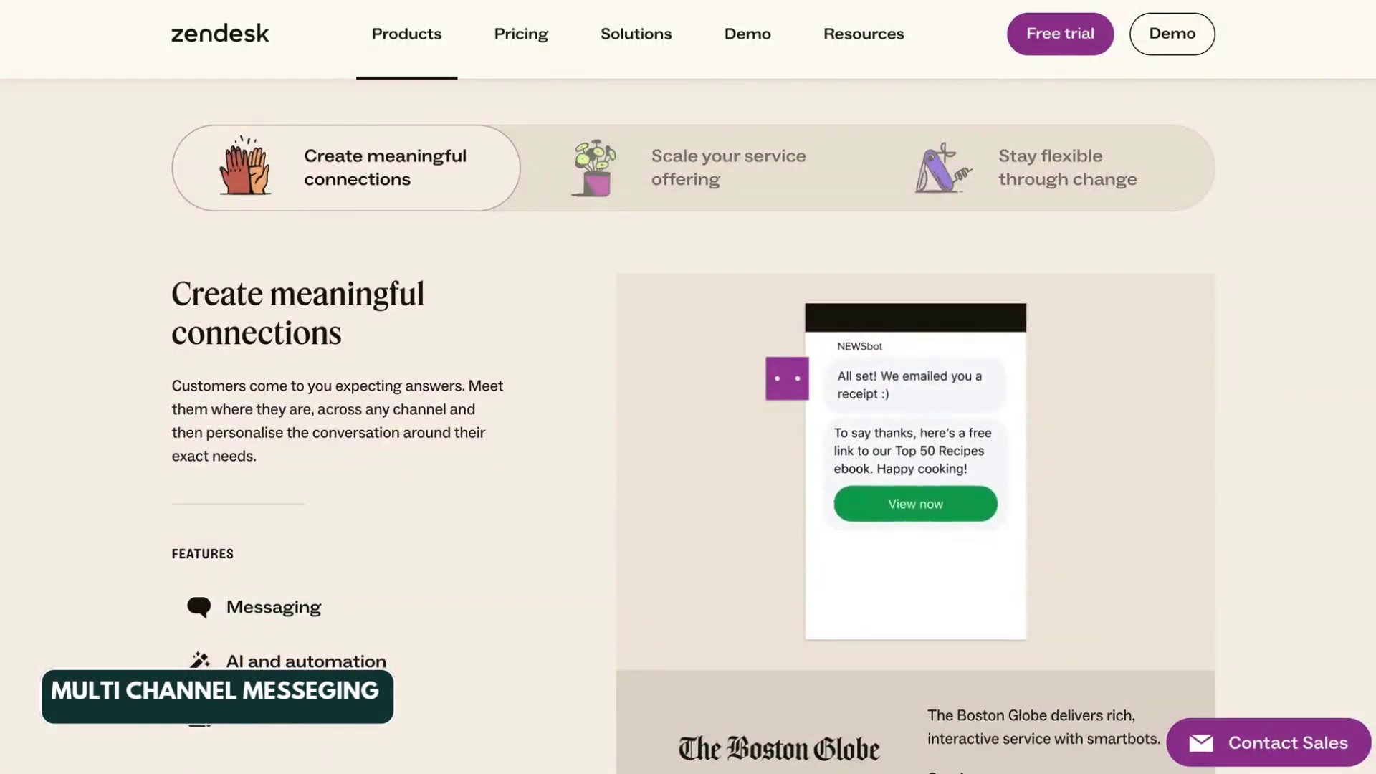
pyautogui.scroll(3, 485, 246)
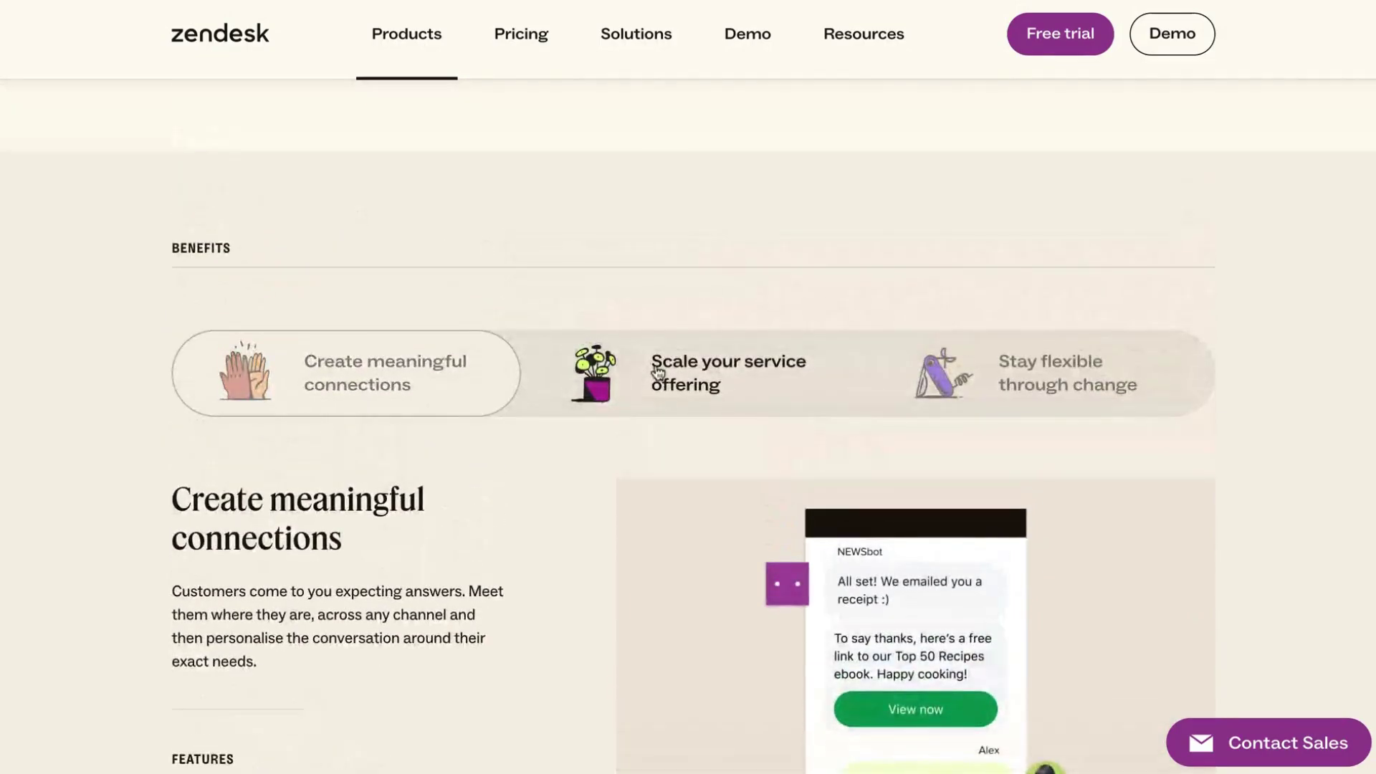
pyautogui.click(658, 372)
# Go down to Explore service capabilities and open the Messaging product page
pyautogui.scroll(-3, 658, 371)
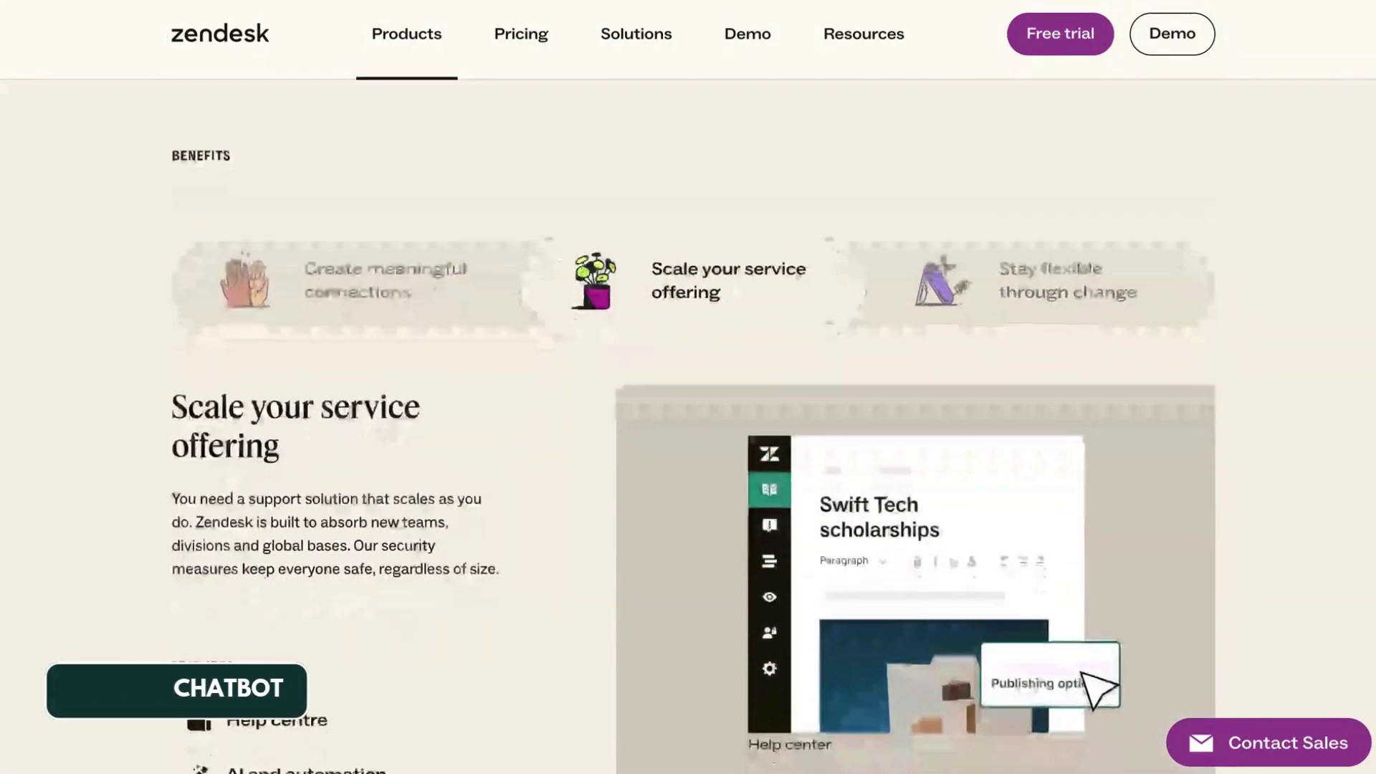
pyautogui.scroll(-5, 689, 387)
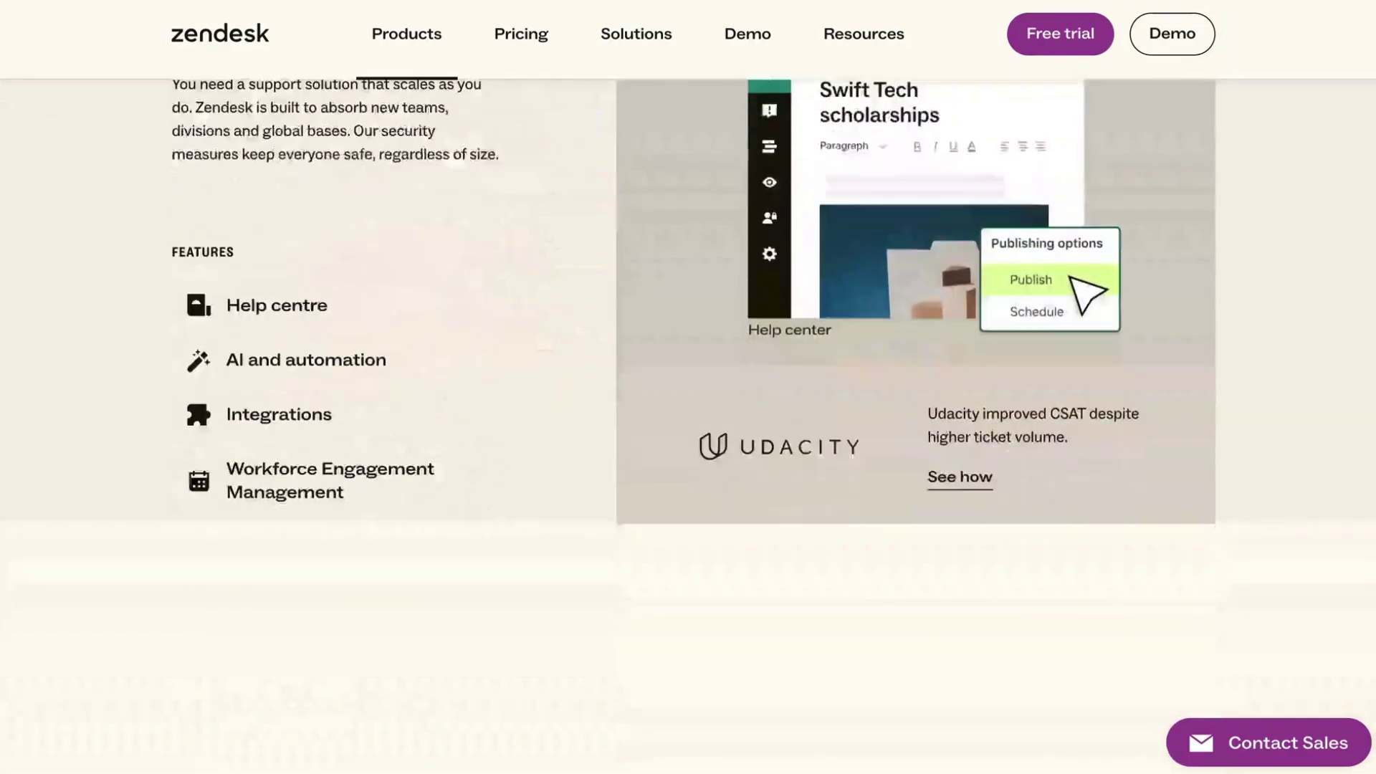
pyautogui.scroll(-5, 689, 387)
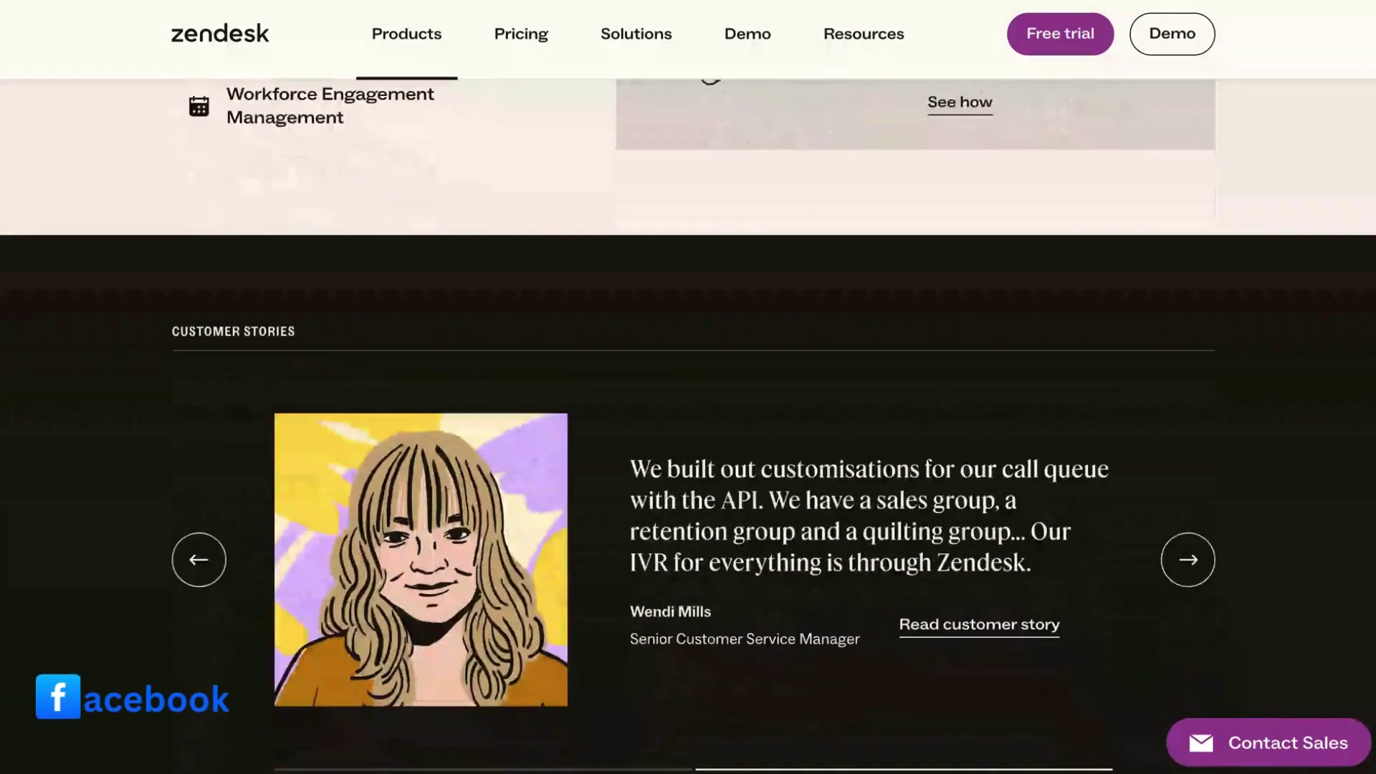
pyautogui.scroll(-1, 689, 387)
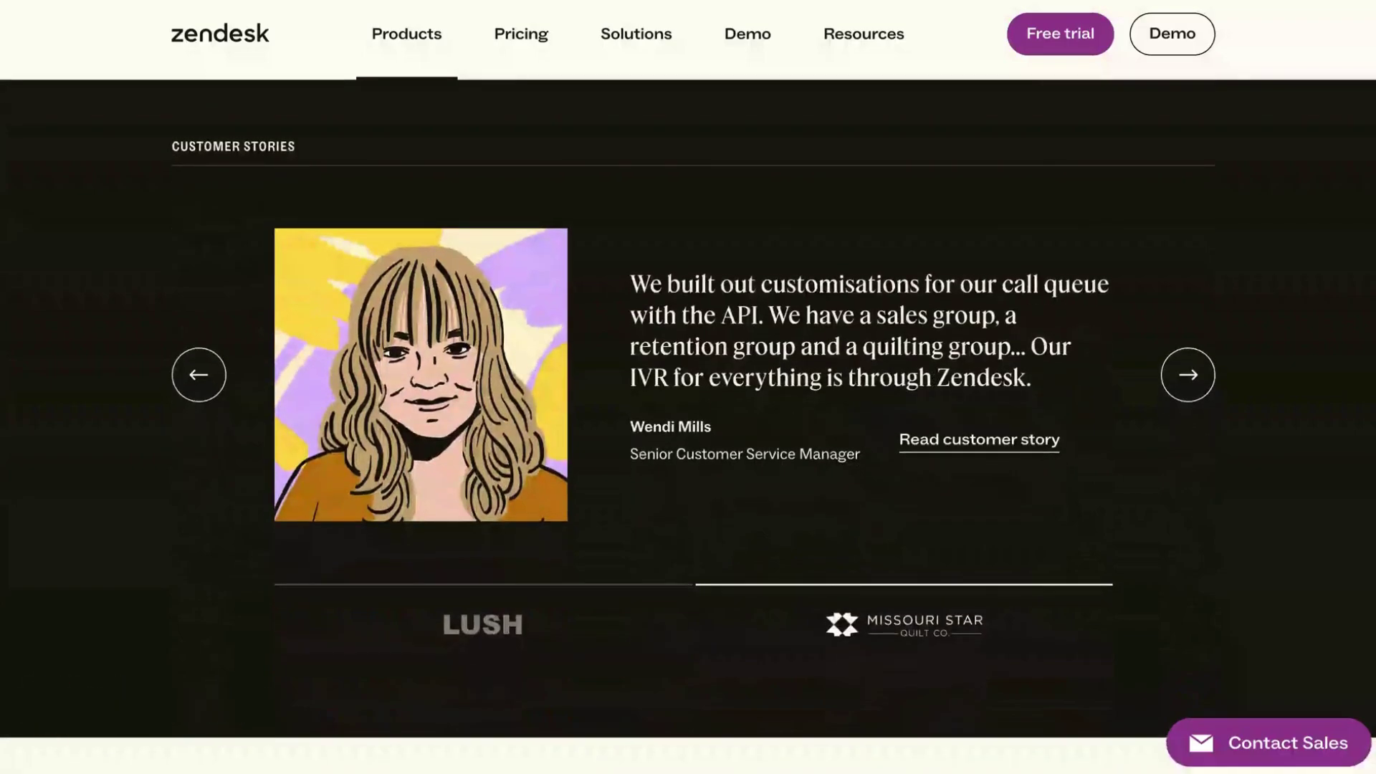
pyautogui.scroll(-9, 688, 387)
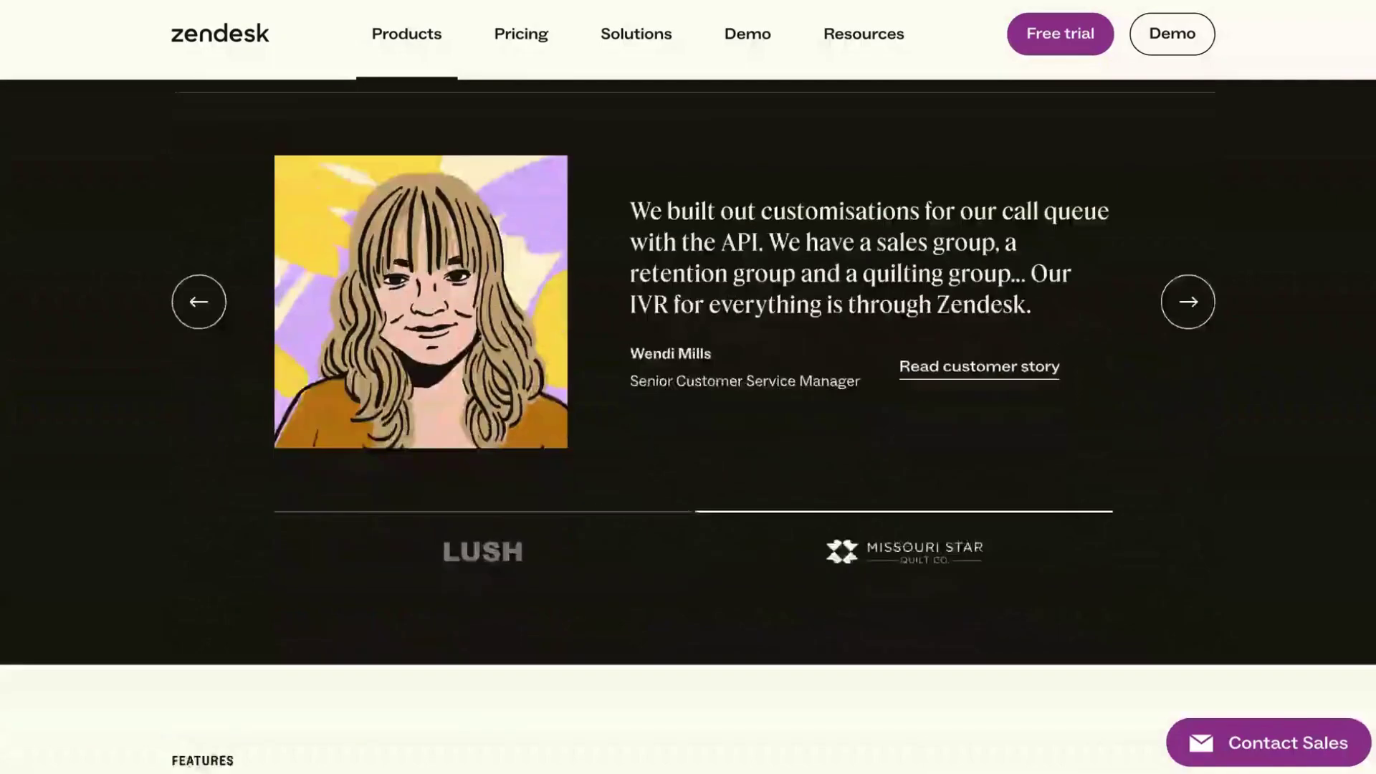
pyautogui.scroll(-3, 908, 575)
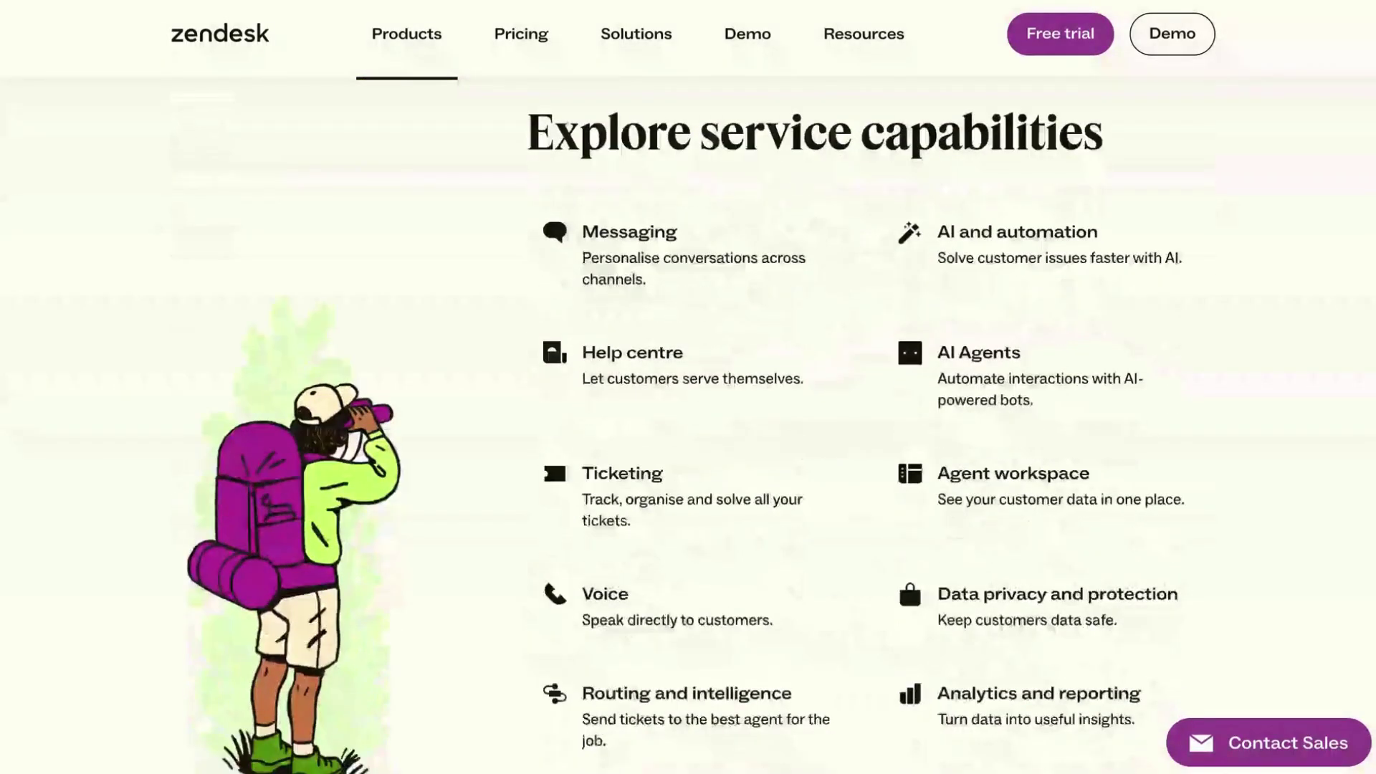
pyautogui.click(631, 163)
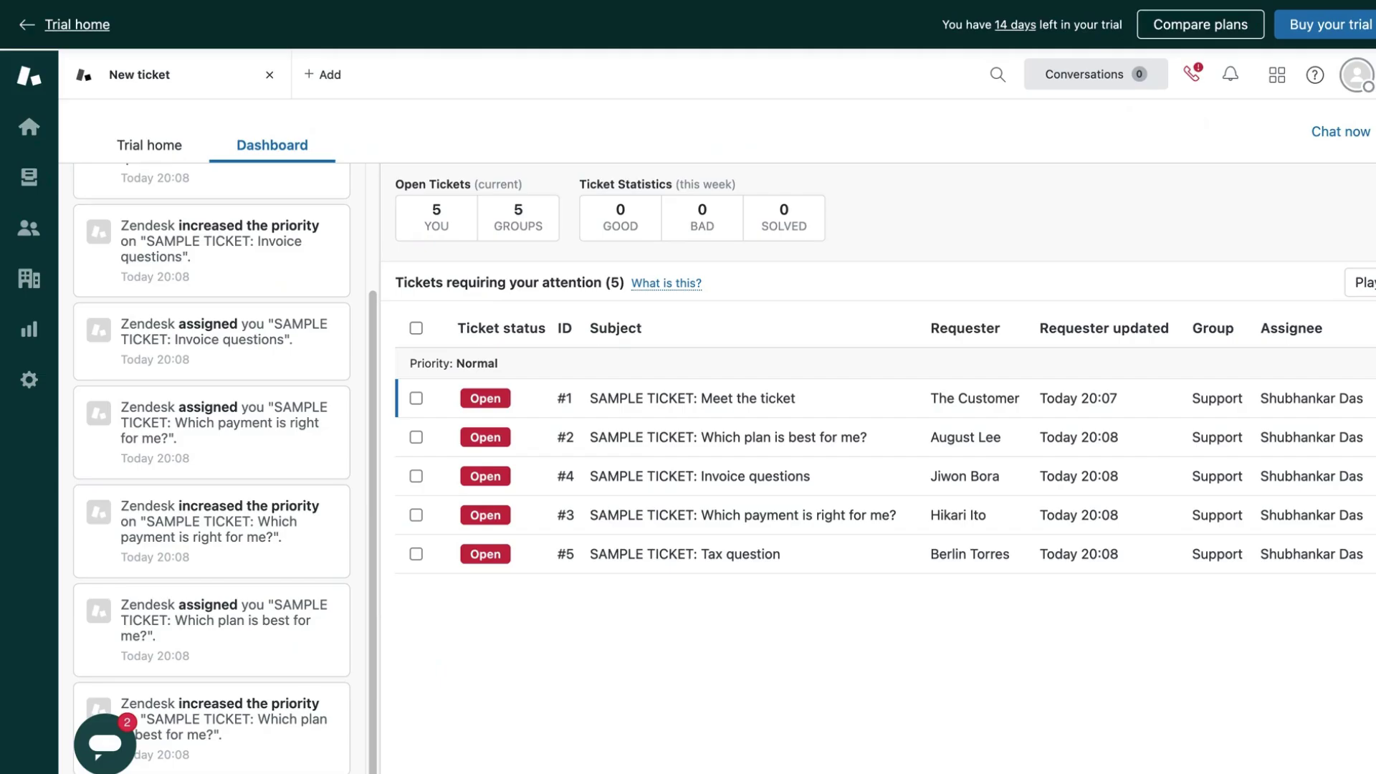
# Tour Home, Dashboard, Views, Customers, Organizations and Reporting, ending on the Admin overview
pyautogui.click(29, 127)
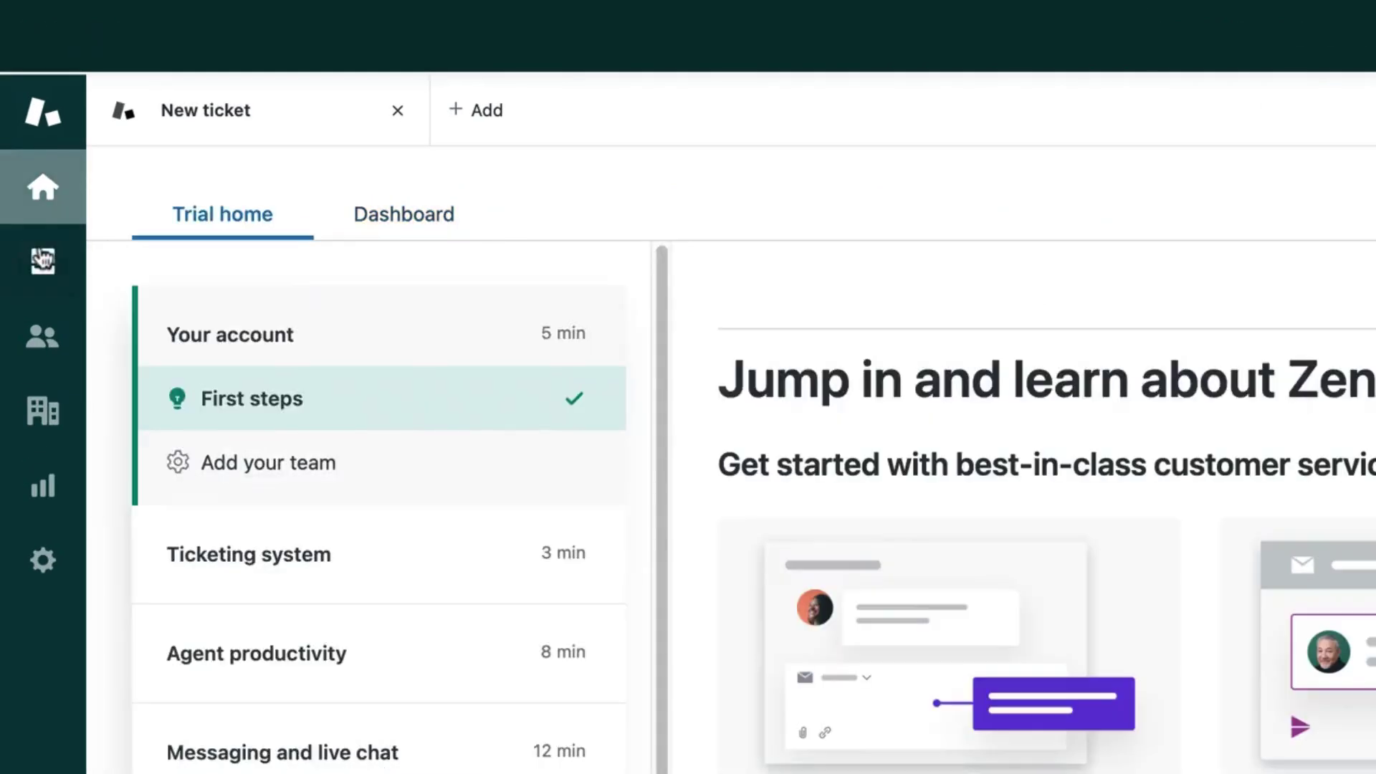
pyautogui.click(373, 219)
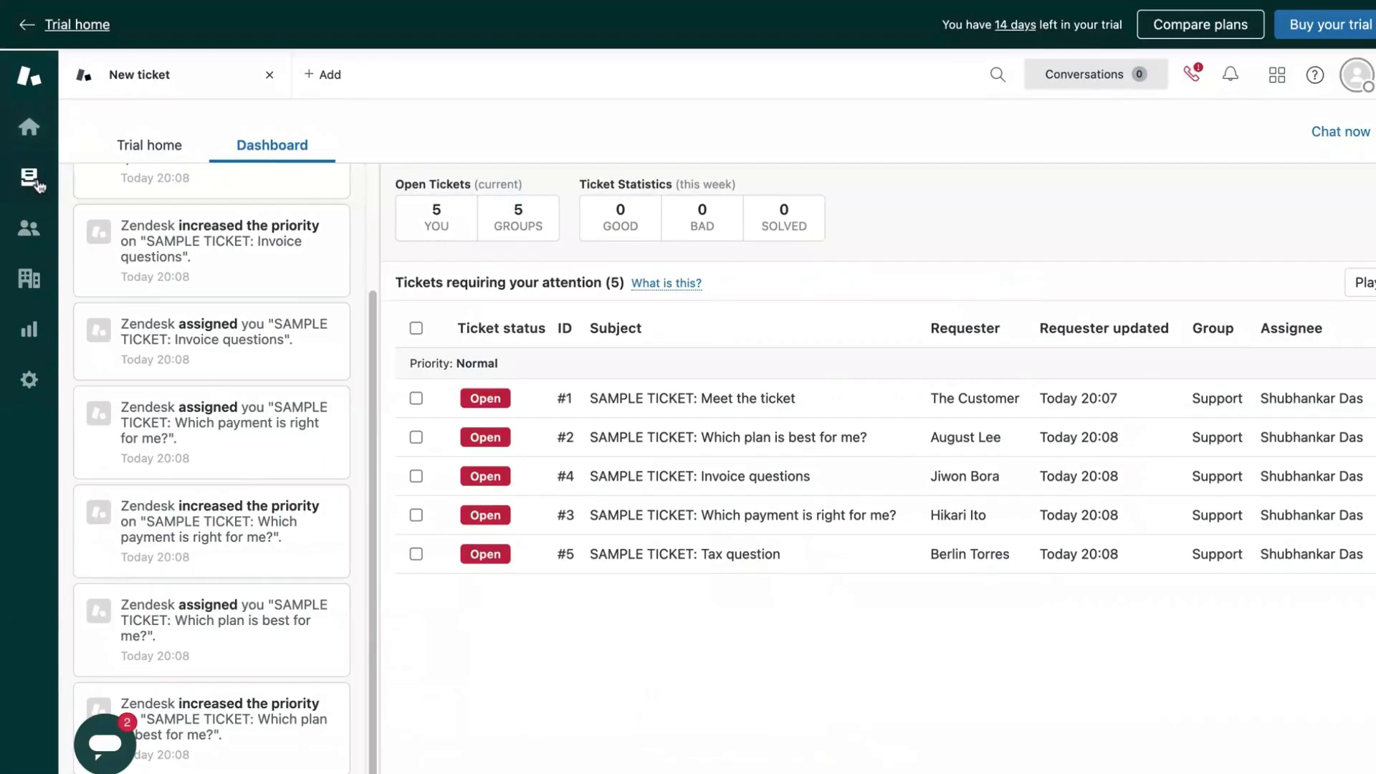
pyautogui.click(38, 185)
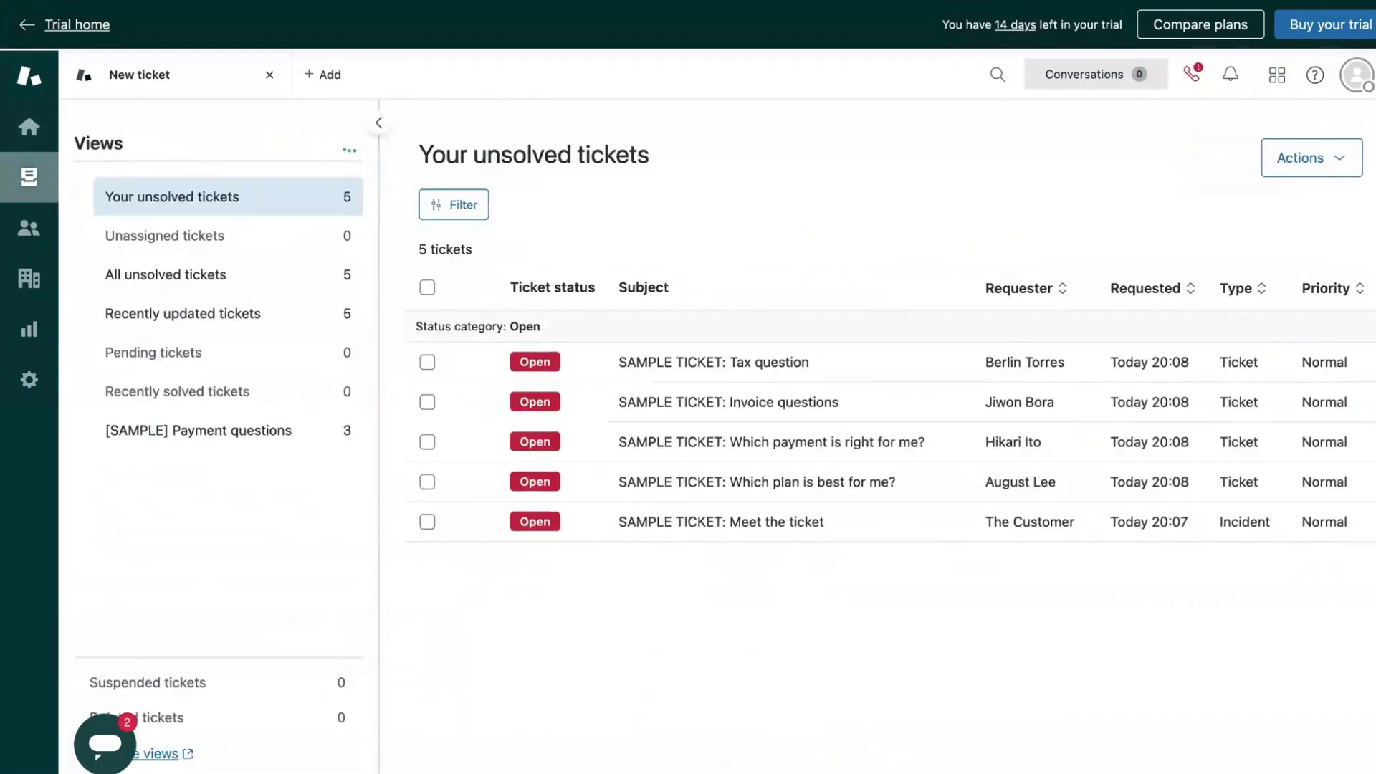
pyautogui.click(29, 230)
pyautogui.click(29, 278)
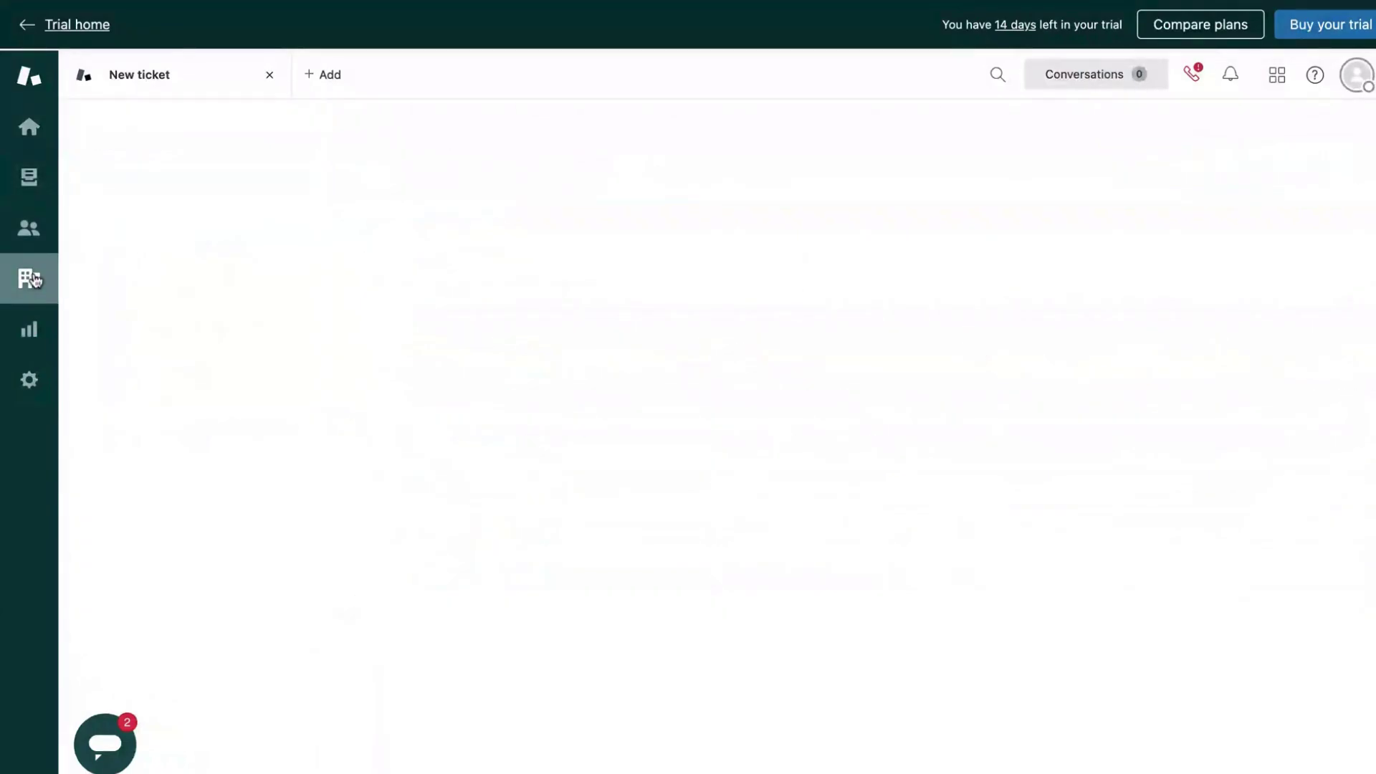
pyautogui.click(39, 340)
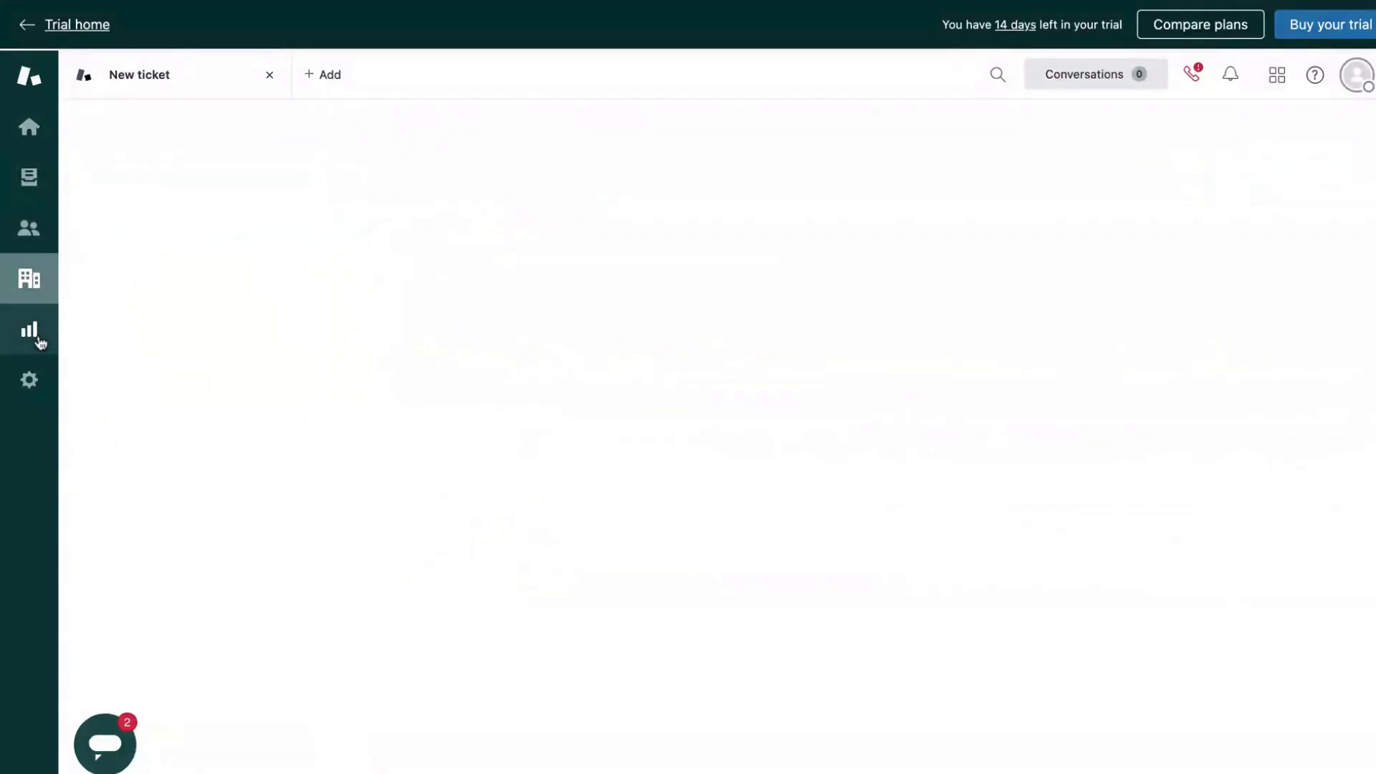
pyautogui.click(31, 384)
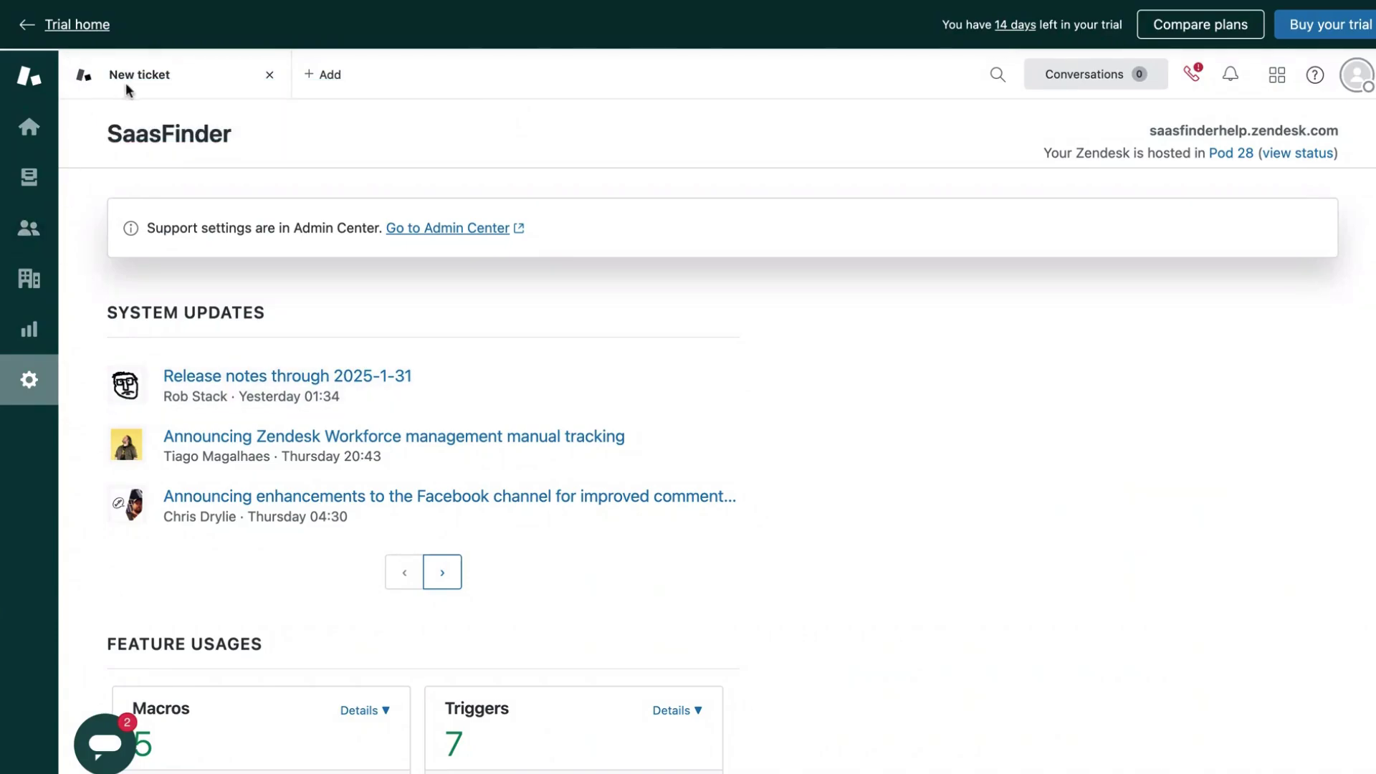
# Start a blank ticket, open the first customer's profile, start a ticket for them, then return to the blank ticket
pyautogui.click(324, 77)
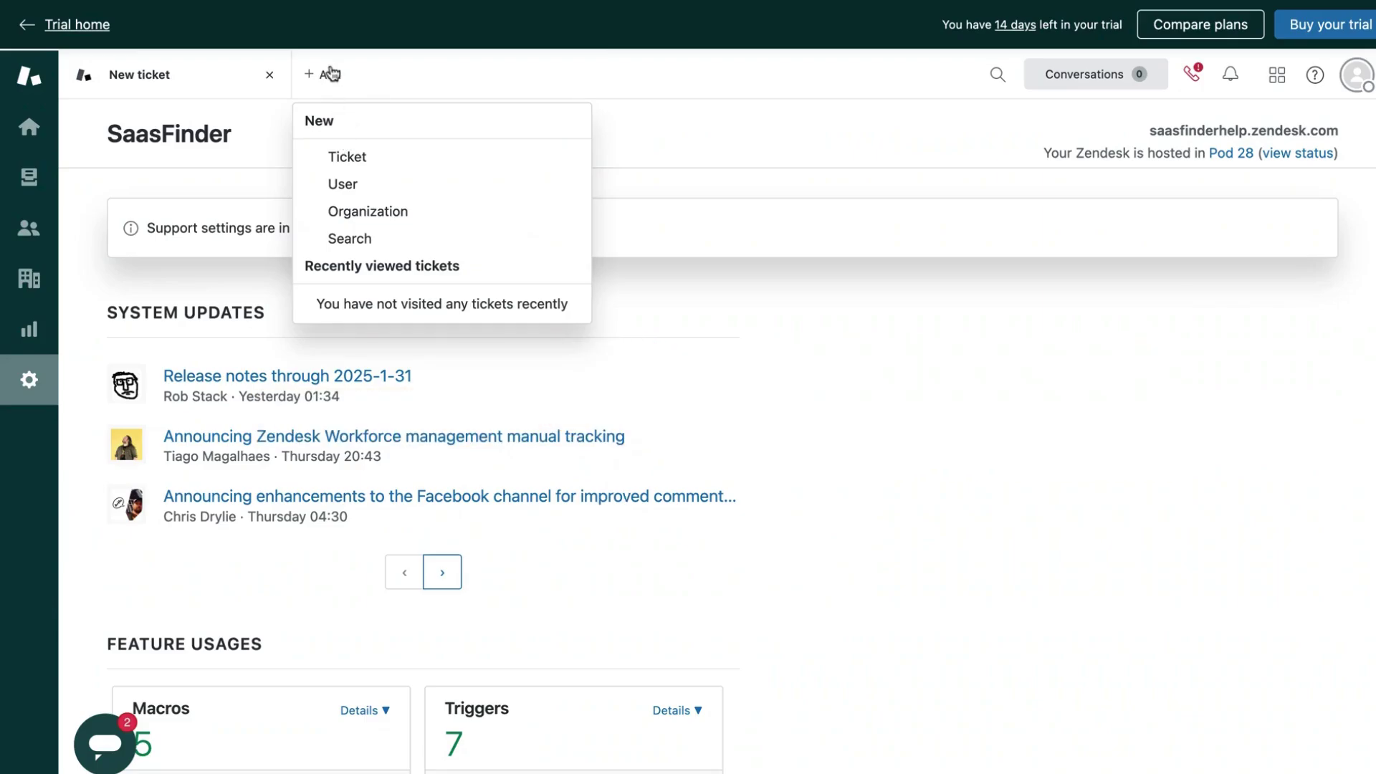
pyautogui.click(345, 162)
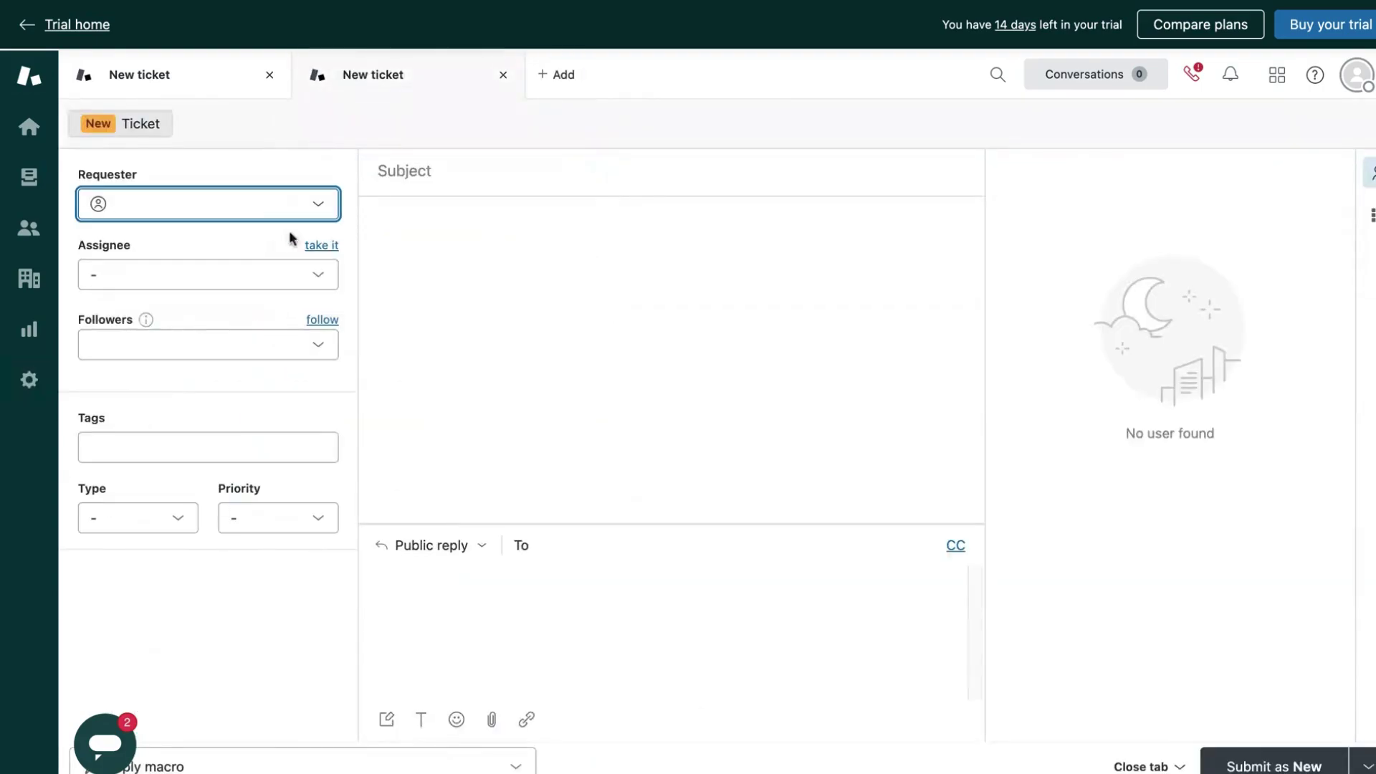
pyautogui.click(29, 235)
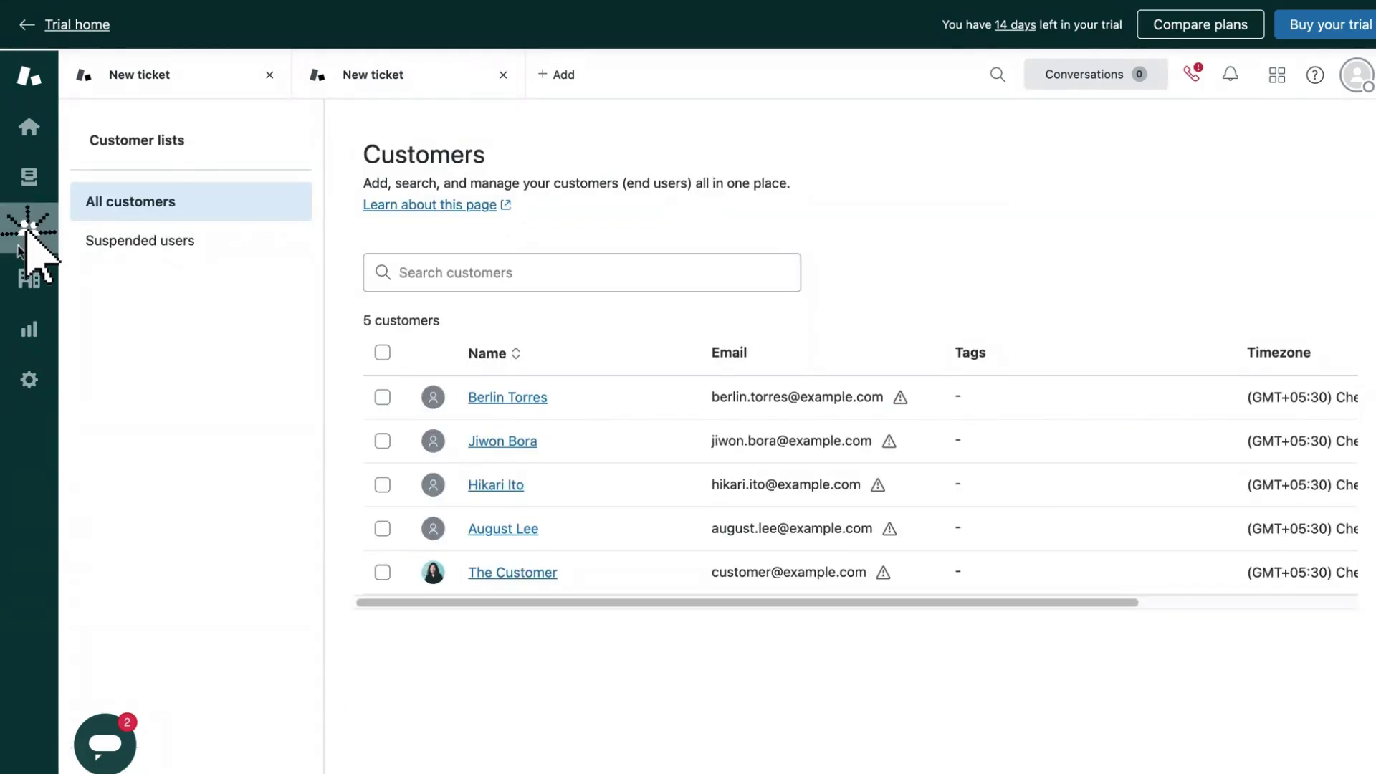
pyautogui.click(511, 399)
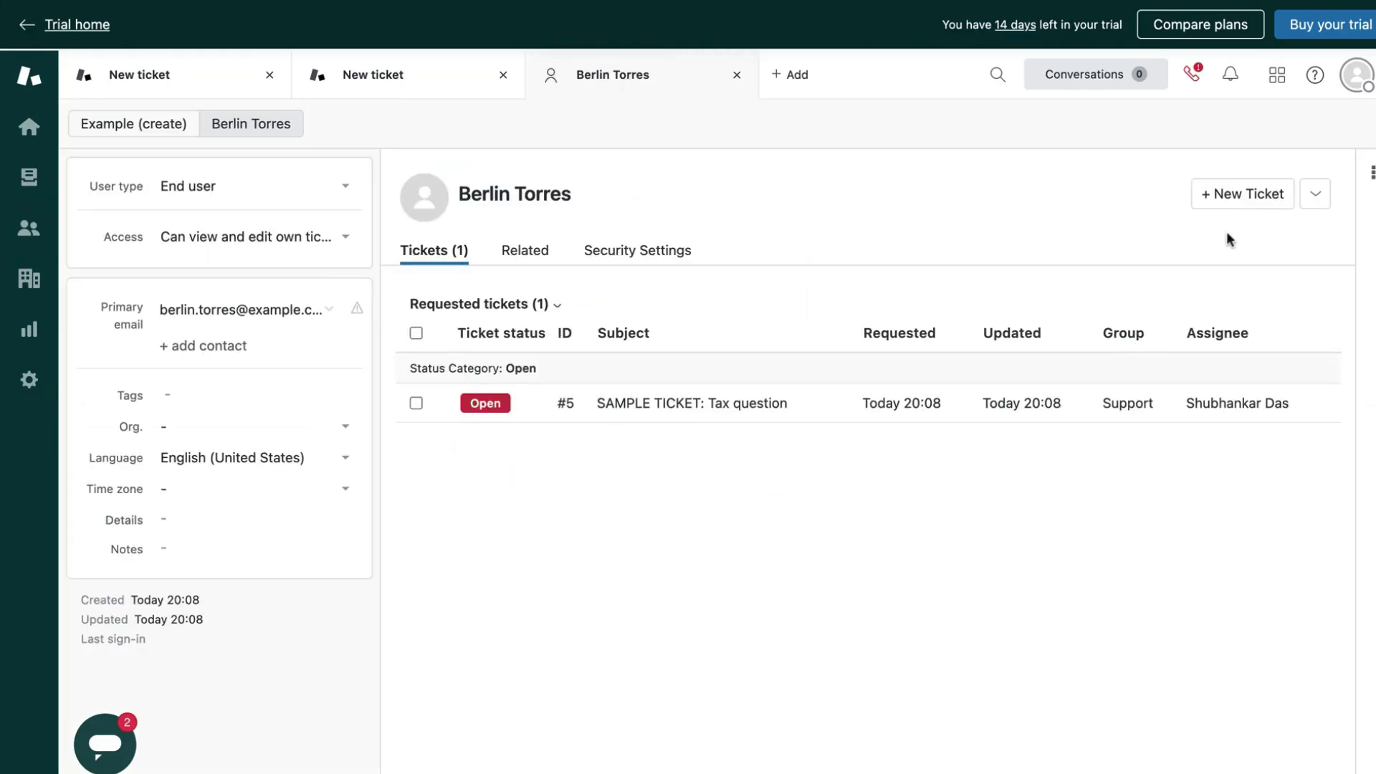
pyautogui.click(1236, 194)
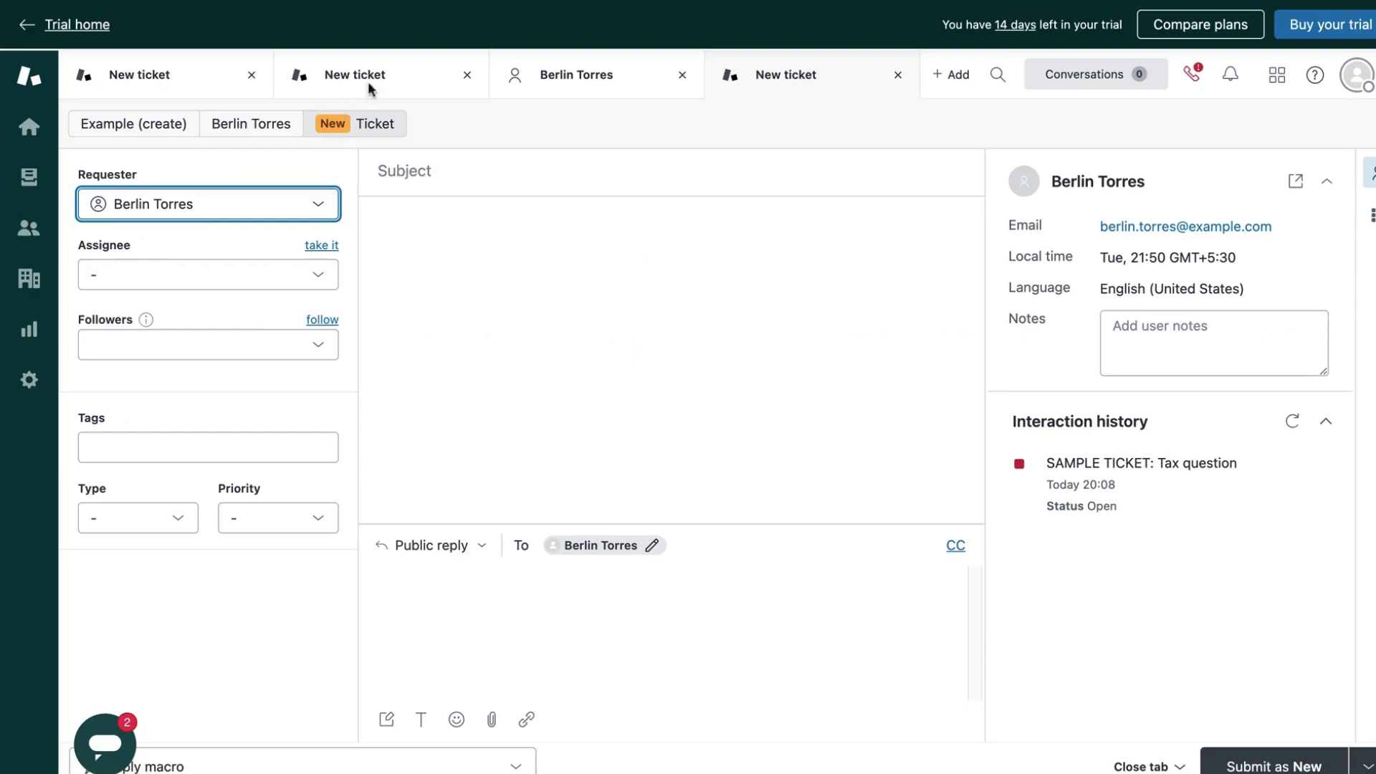
pyautogui.click(308, 90)
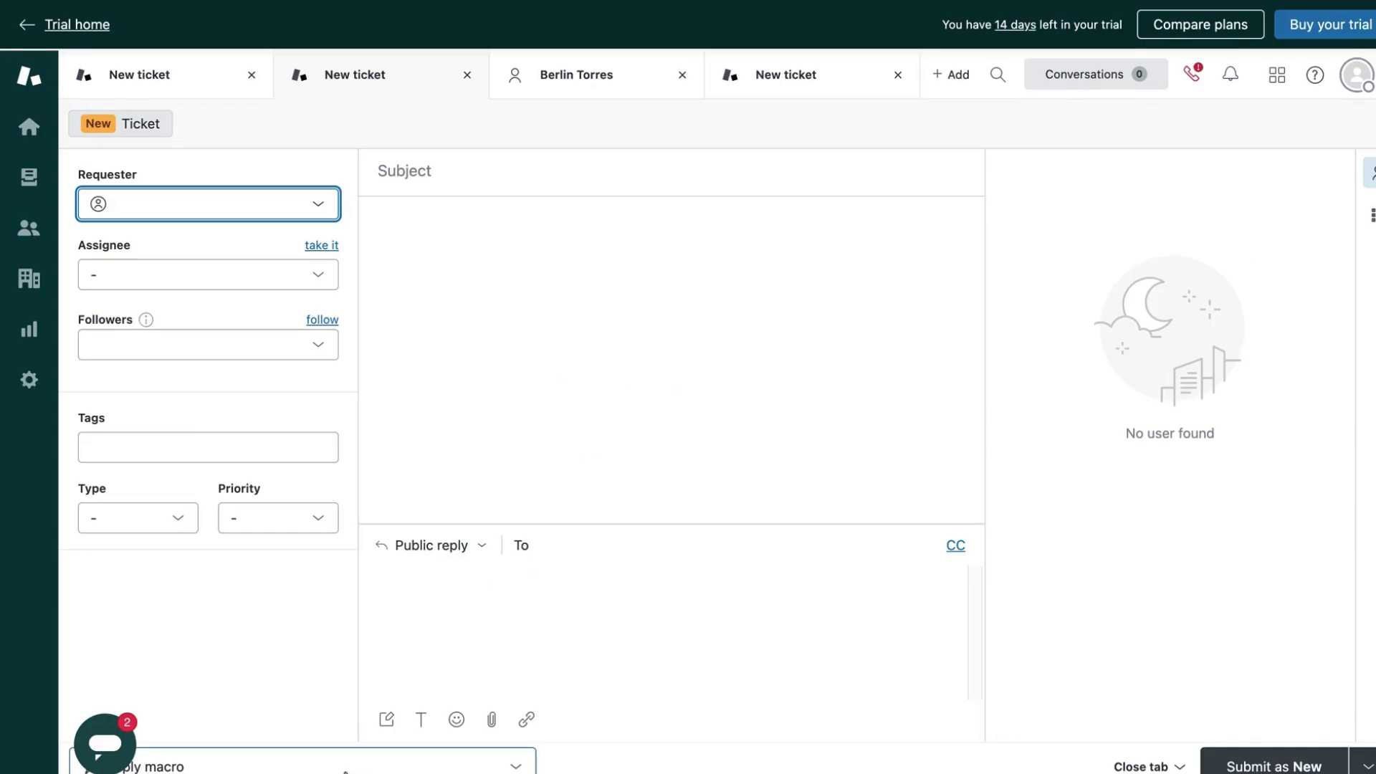
pyautogui.click(111, 739)
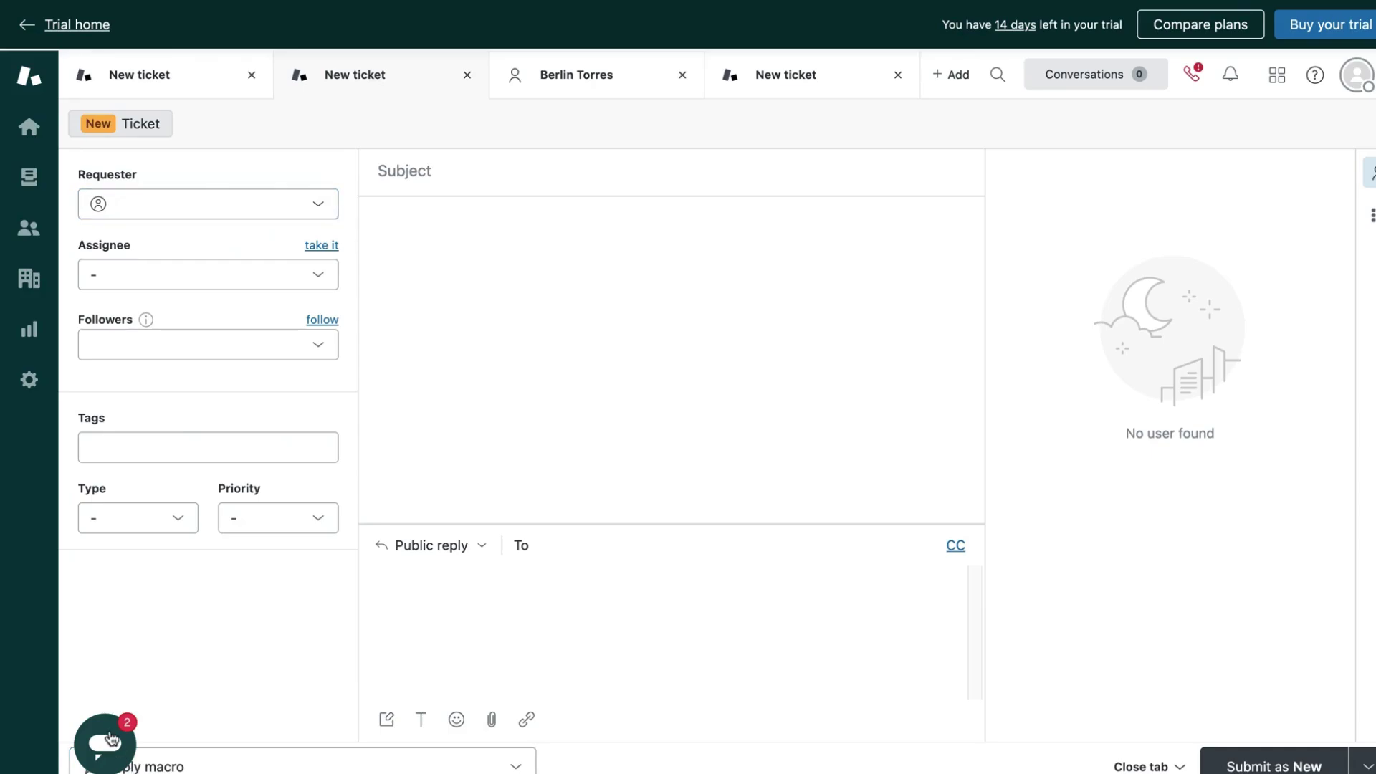
pyautogui.click(215, 762)
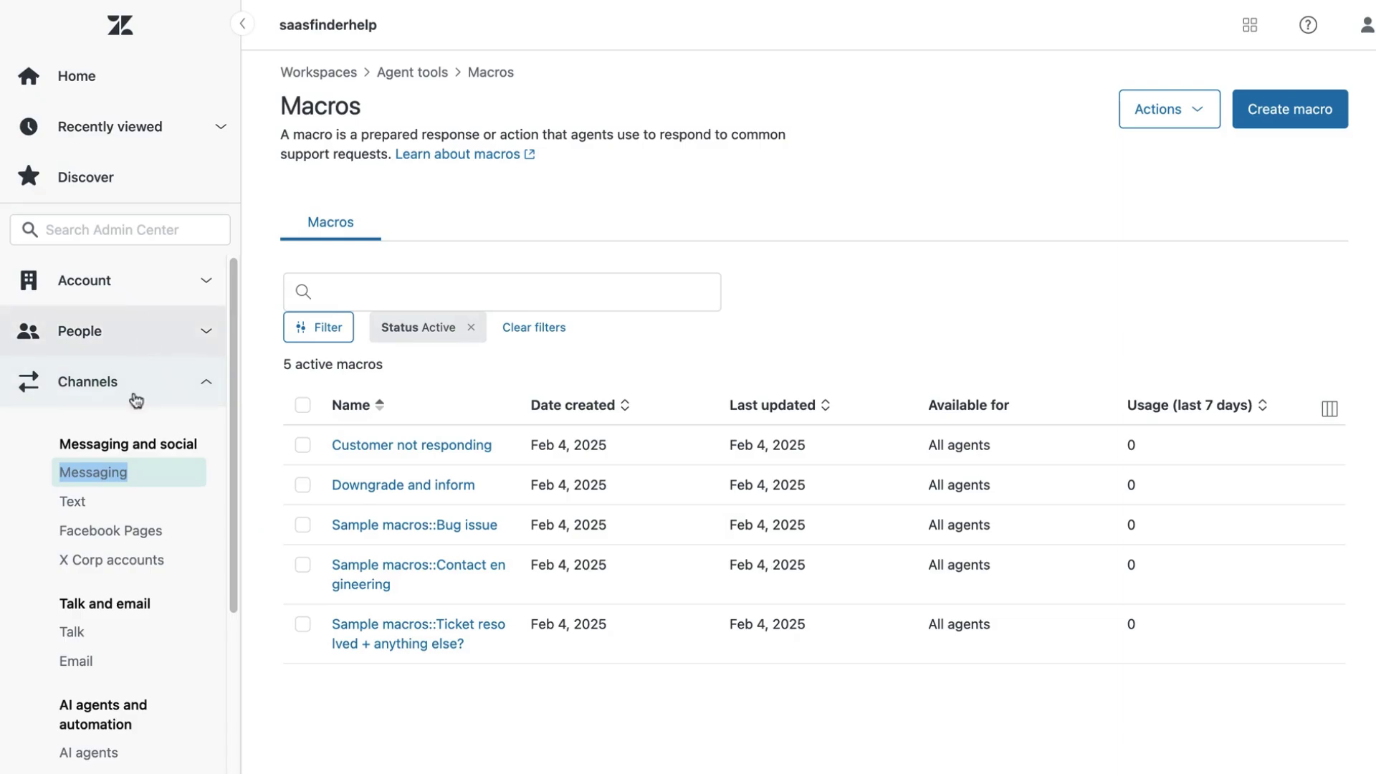
pyautogui.scroll(-4, 108, 431)
pyautogui.click(117, 658)
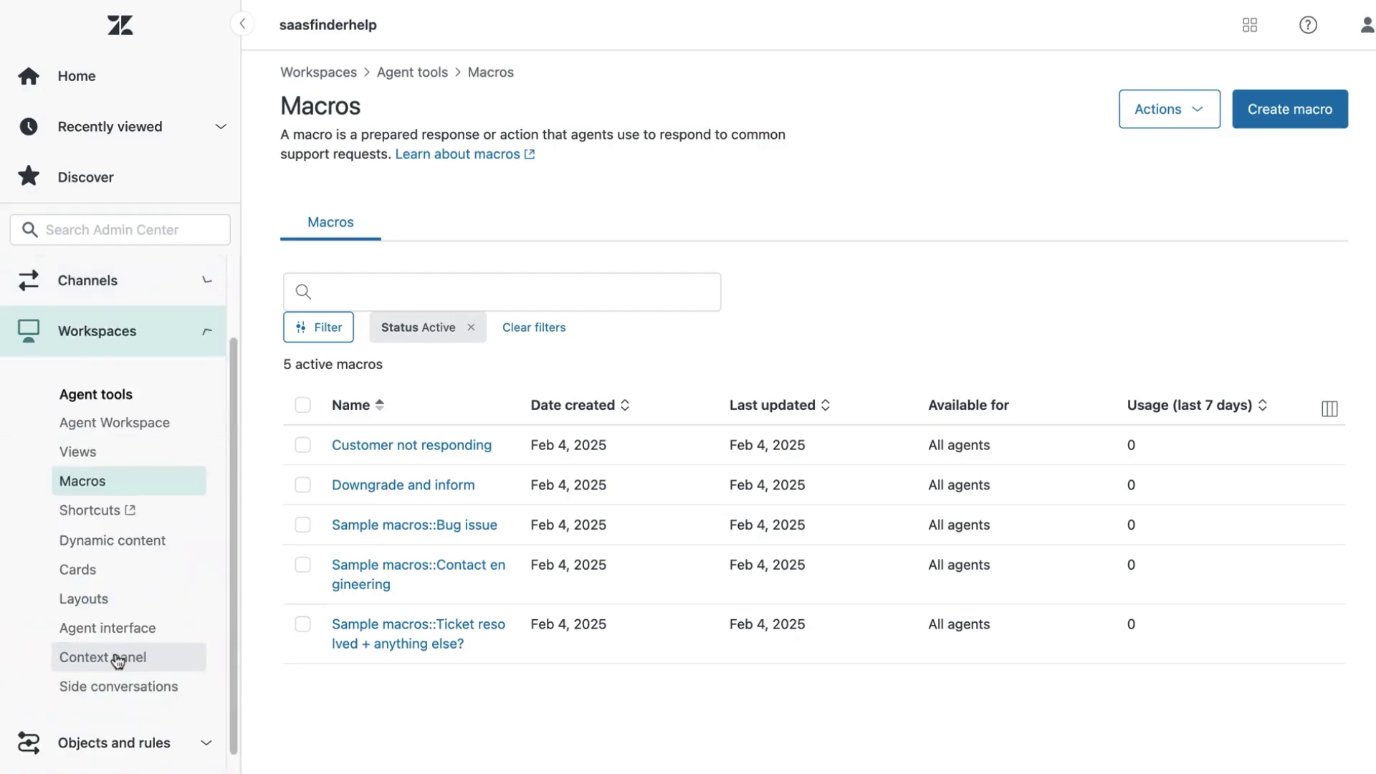
pyautogui.click(105, 487)
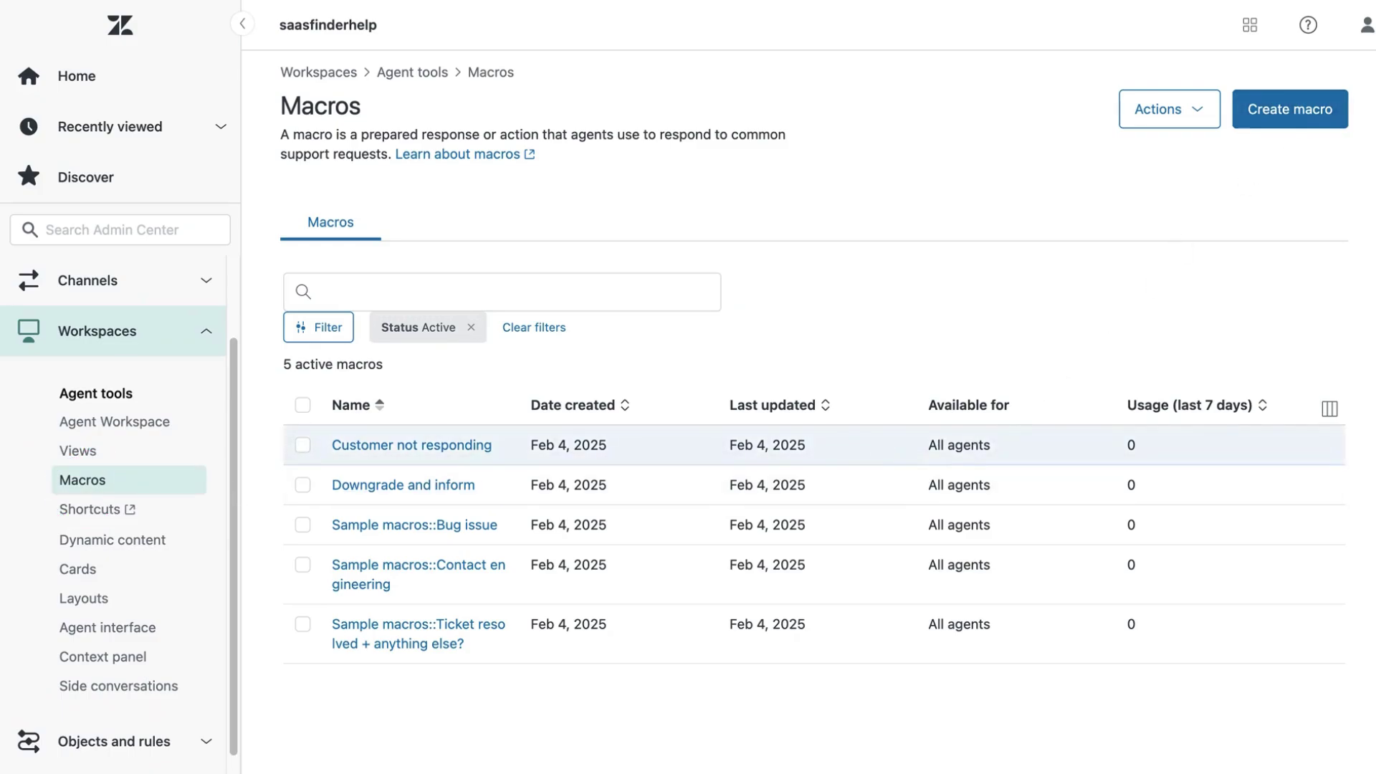
pyautogui.click(332, 1)
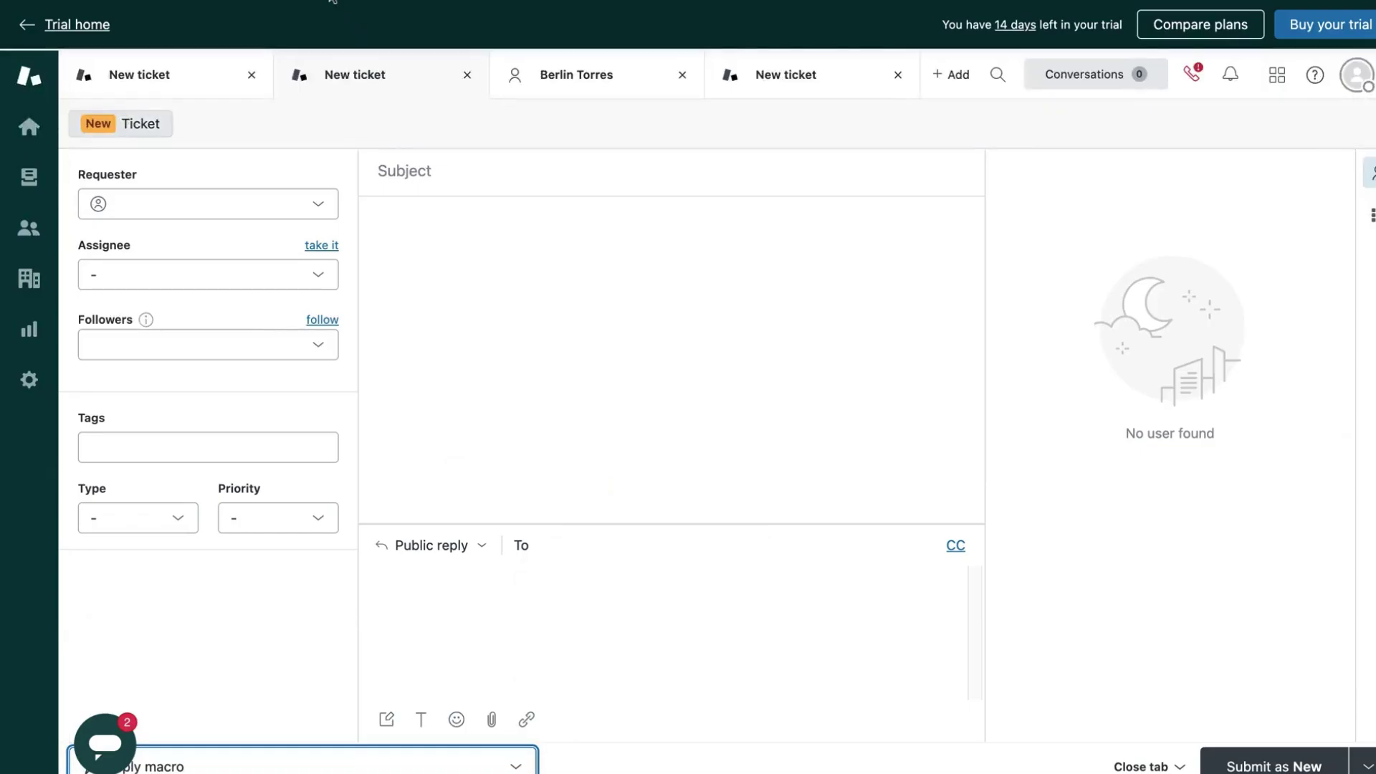
# Move through the ticket views to Recently updated tickets and bring up the + Add menu
pyautogui.click(29, 177)
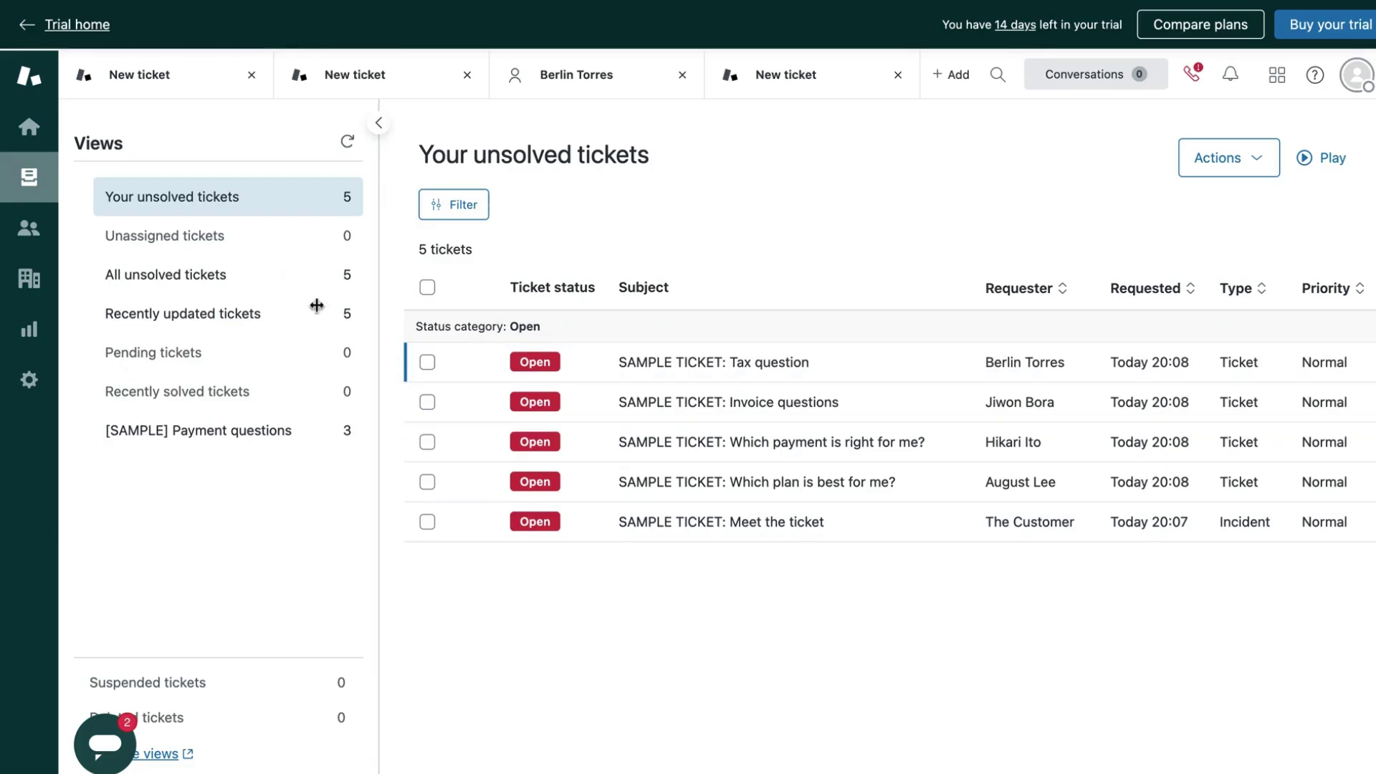
pyautogui.click(221, 274)
pyautogui.click(224, 314)
pyautogui.click(324, 77)
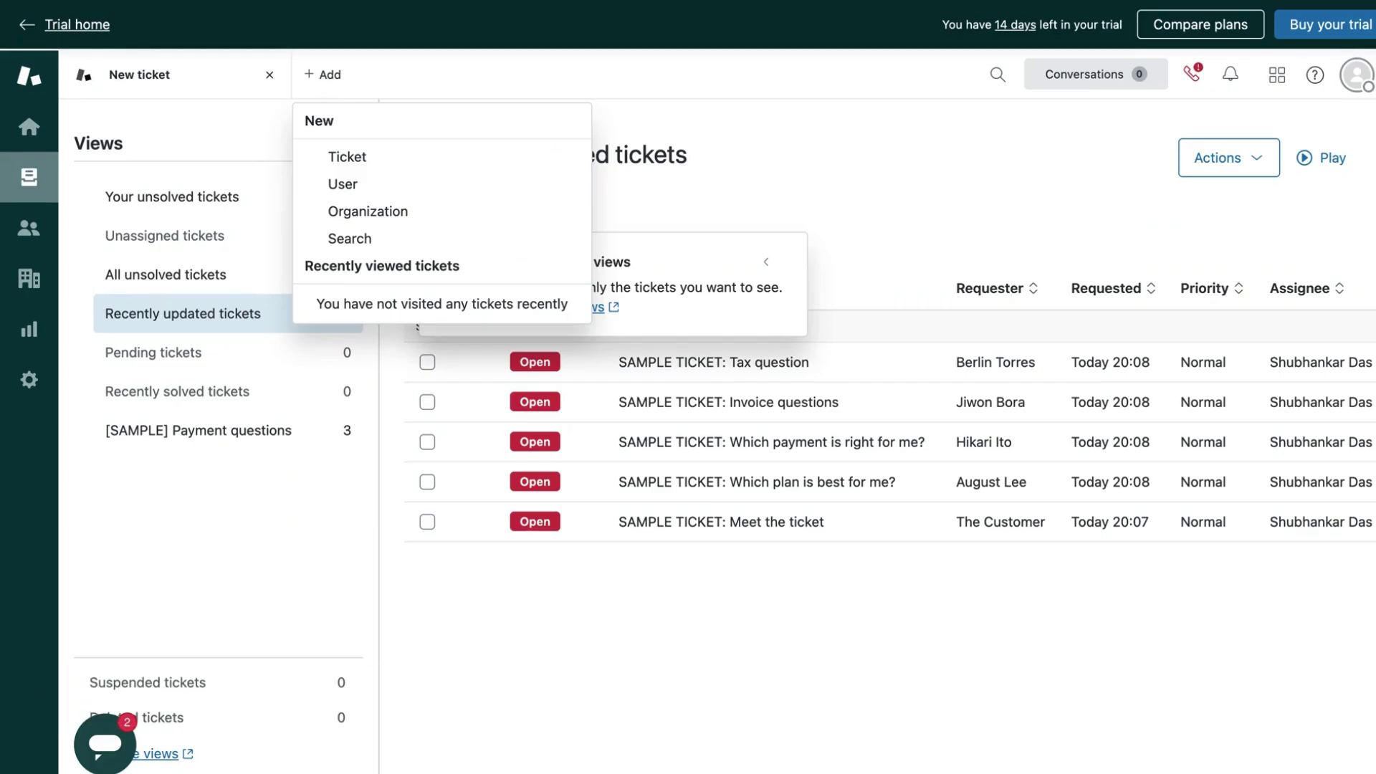
pyautogui.click(347, 187)
pyautogui.click(509, 306)
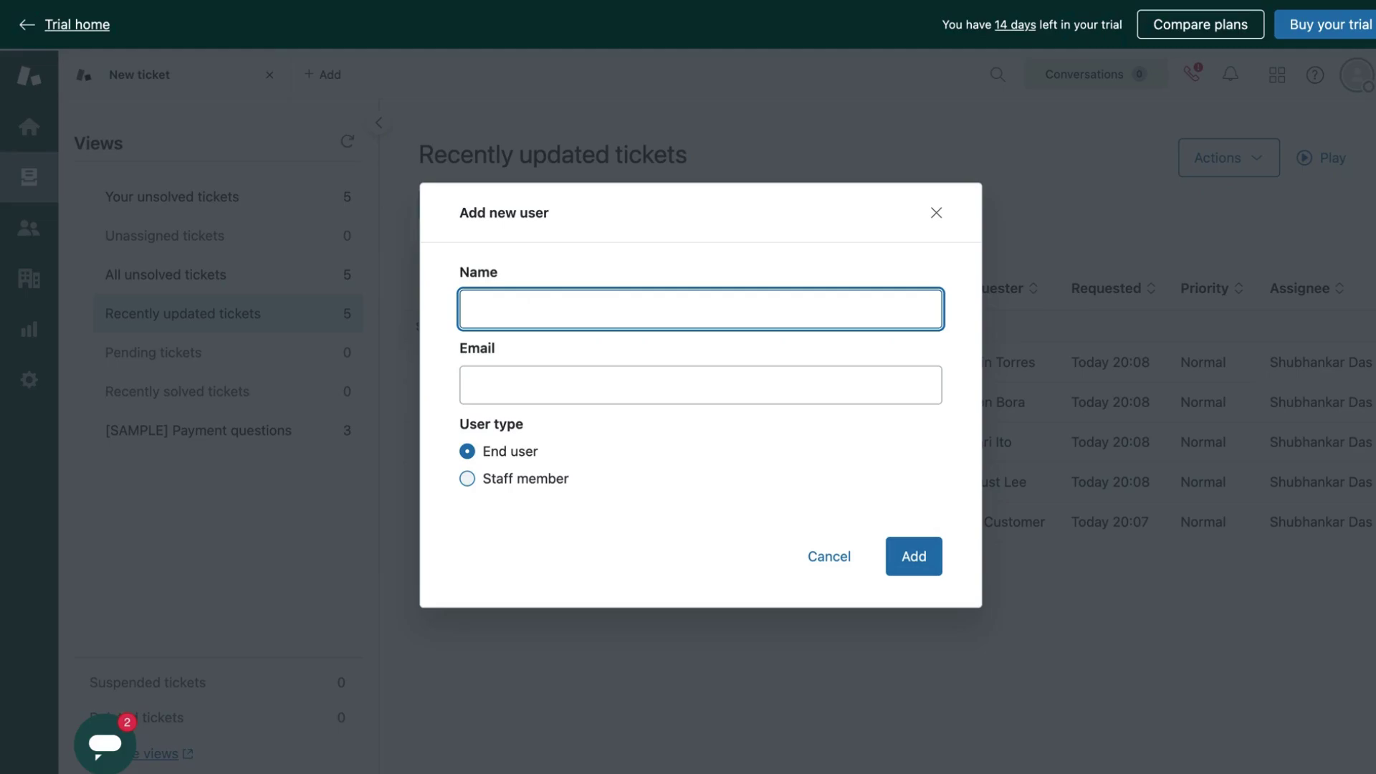
pyautogui.click(522, 478)
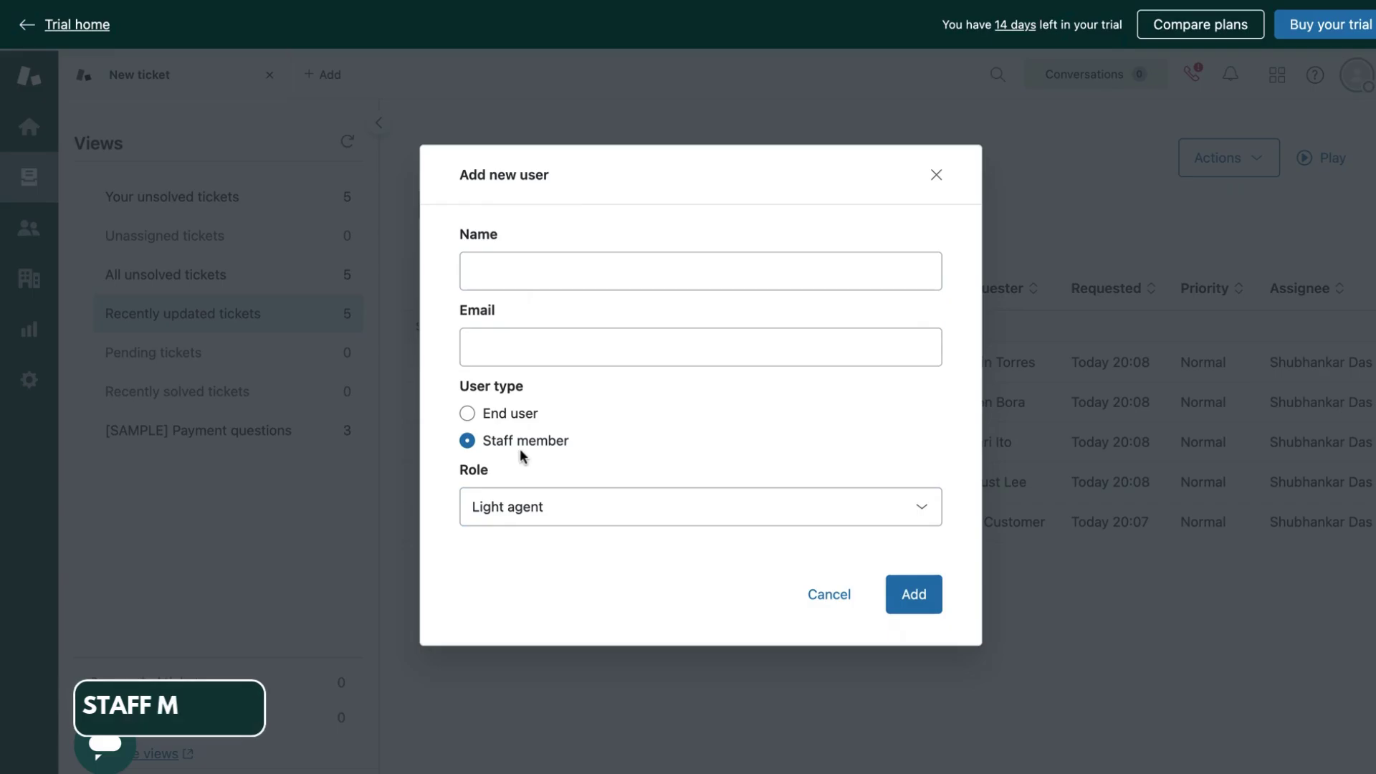
pyautogui.click(524, 516)
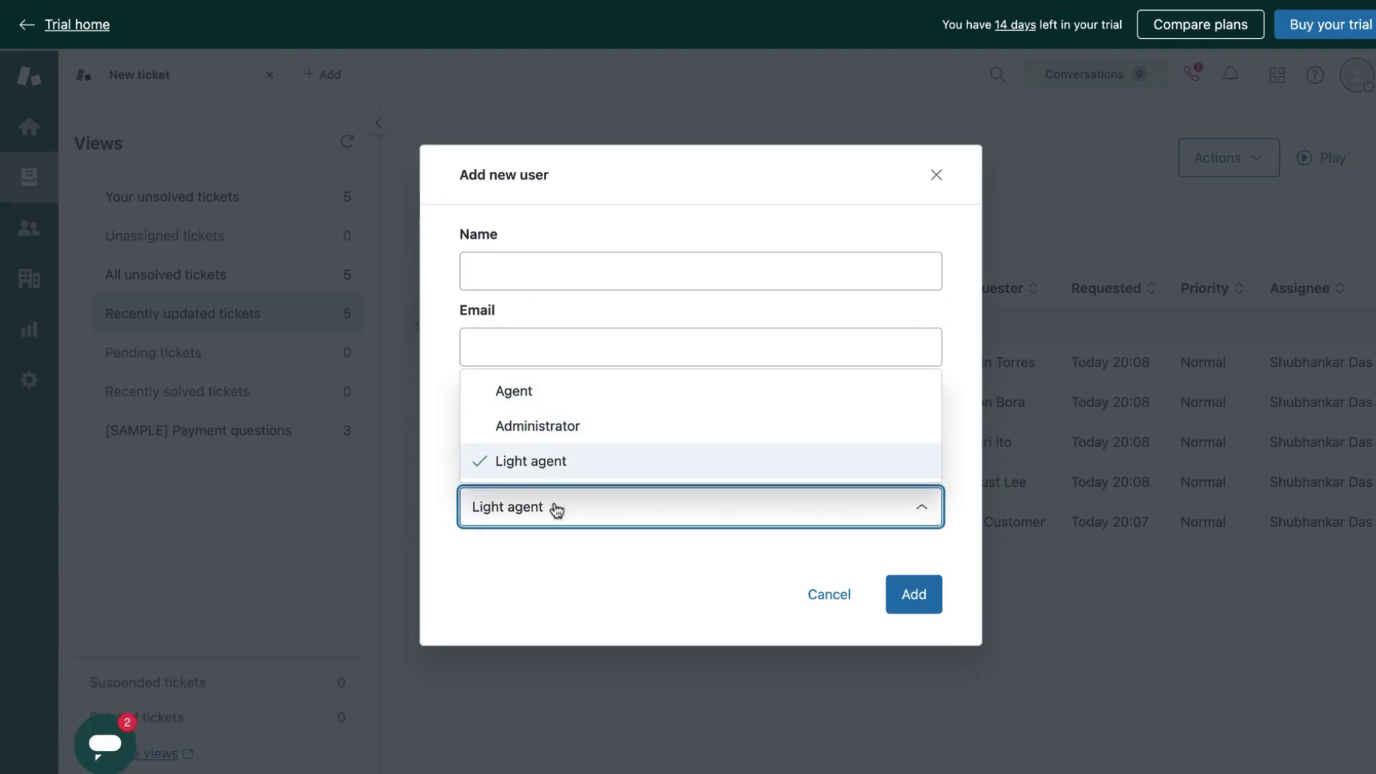
pyautogui.click(826, 600)
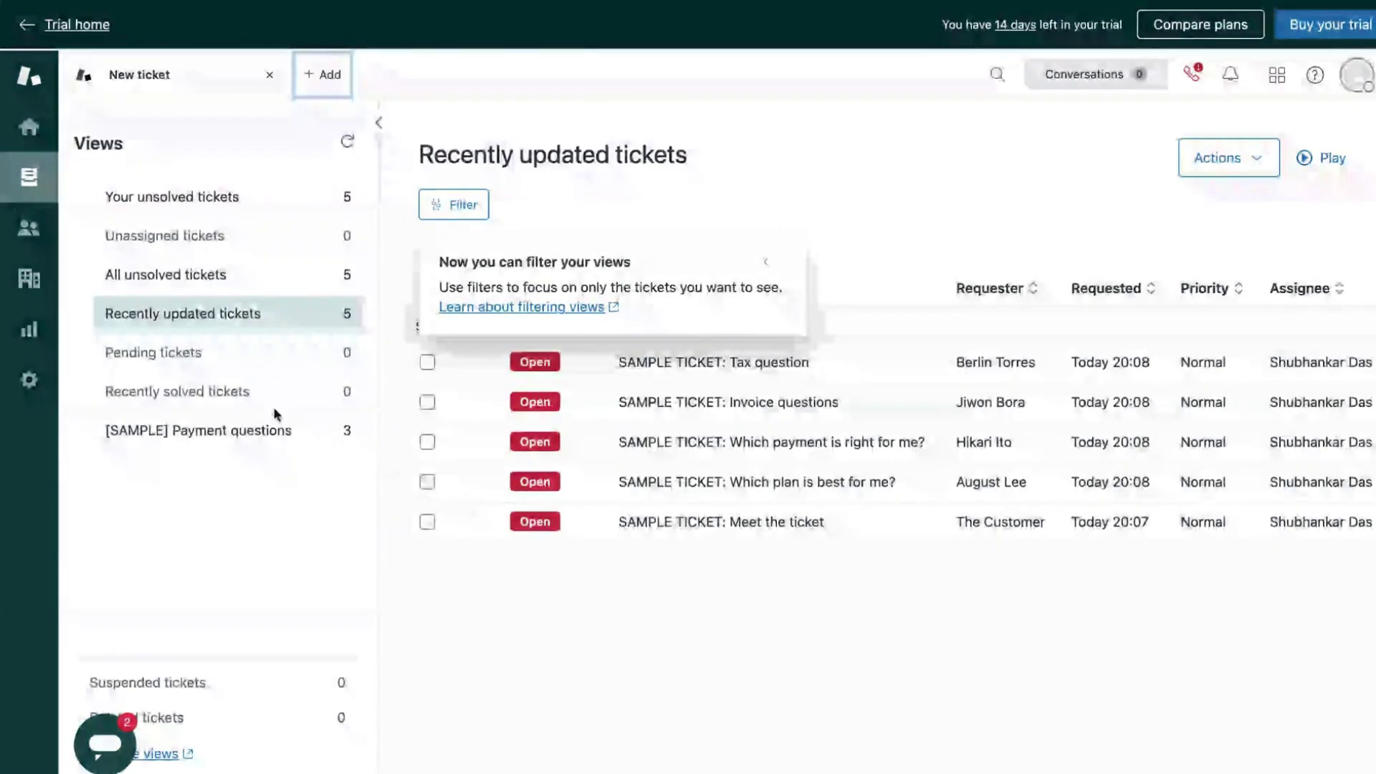
# Show the SaasFinder organization list, dismiss the tip, and start then cancel adding a new organization
pyautogui.click(29, 289)
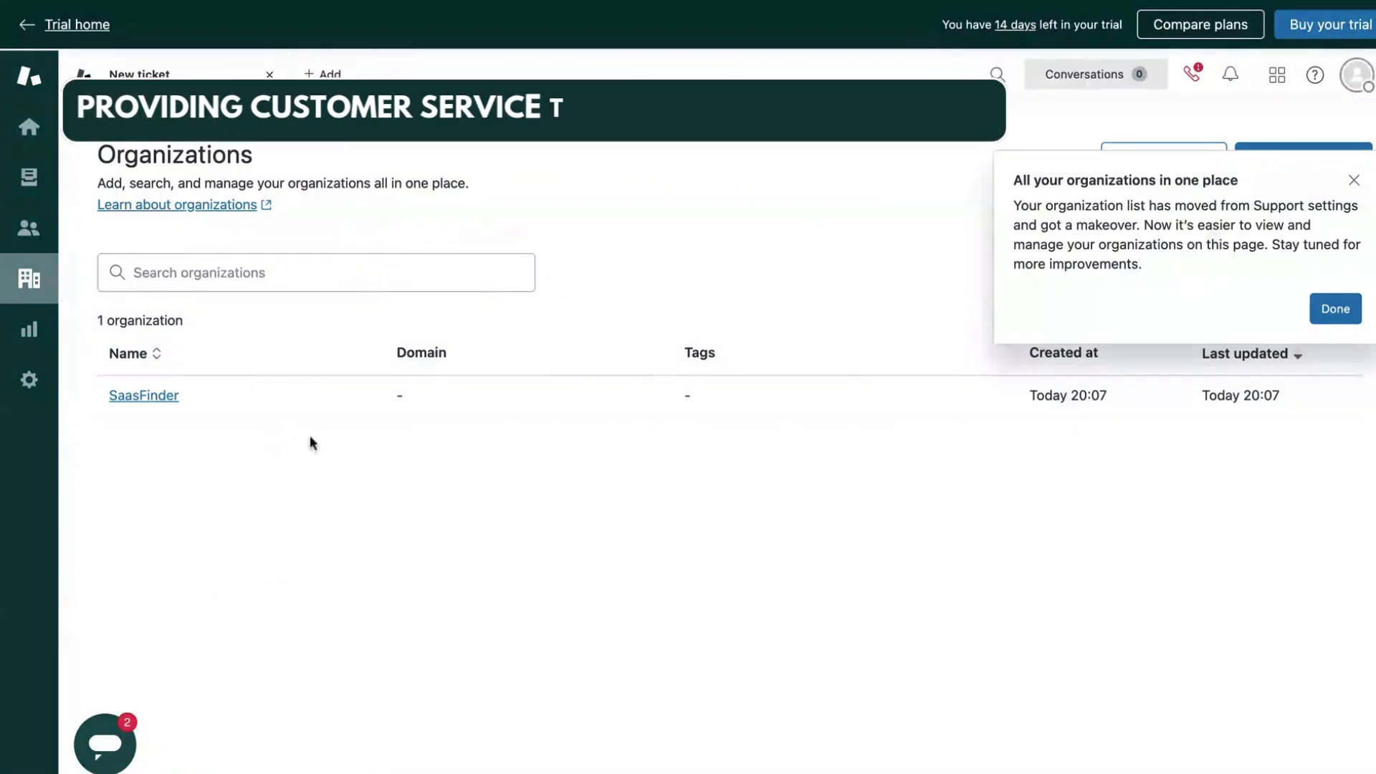
pyautogui.click(1044, 393)
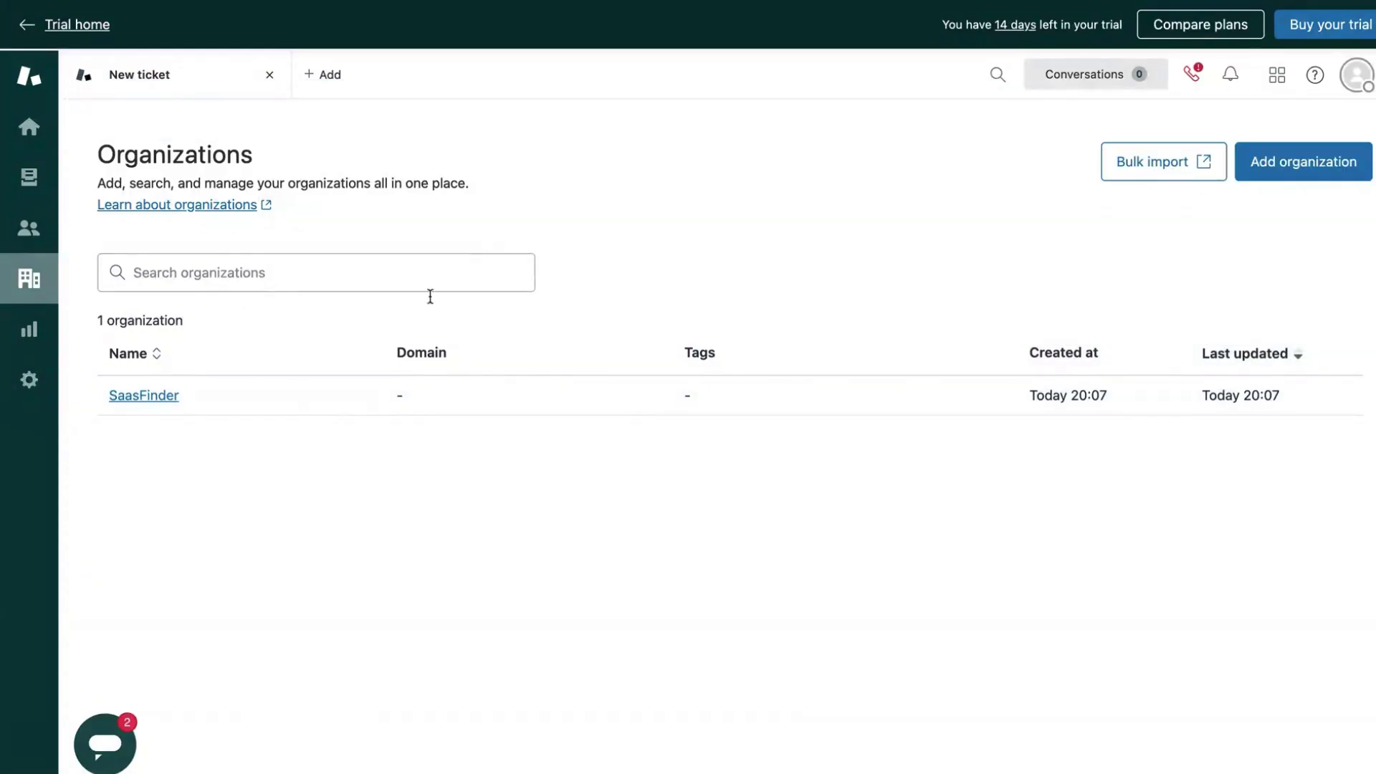
pyautogui.click(492, 269)
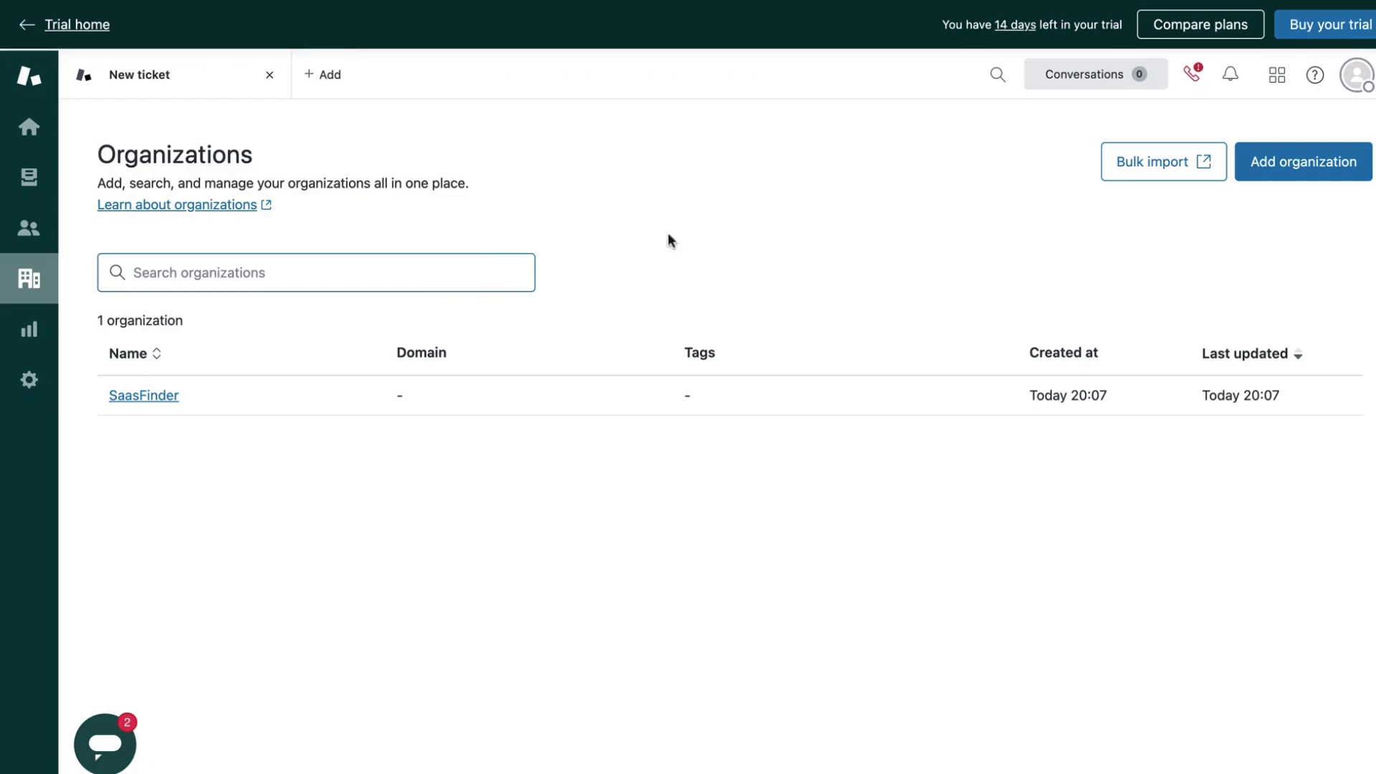
pyautogui.click(1284, 163)
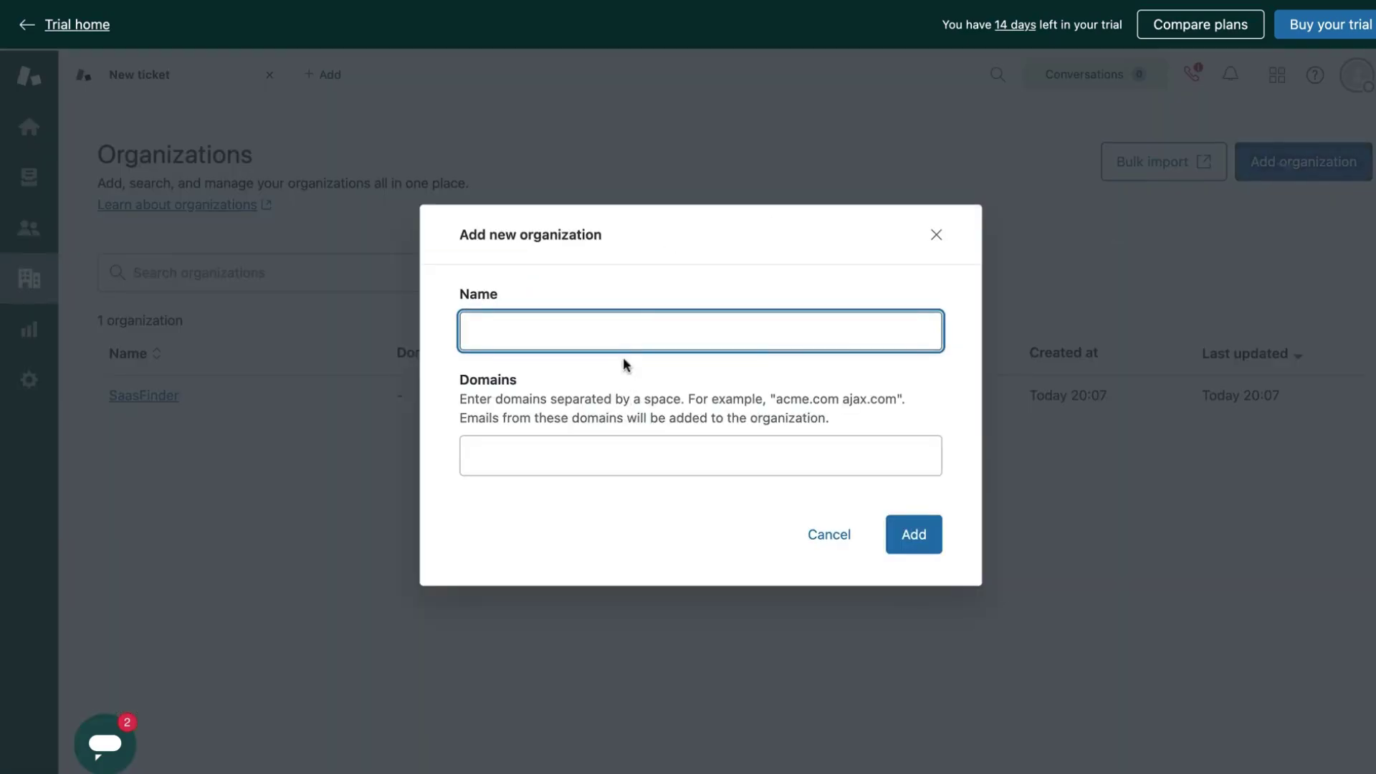
pyautogui.click(600, 455)
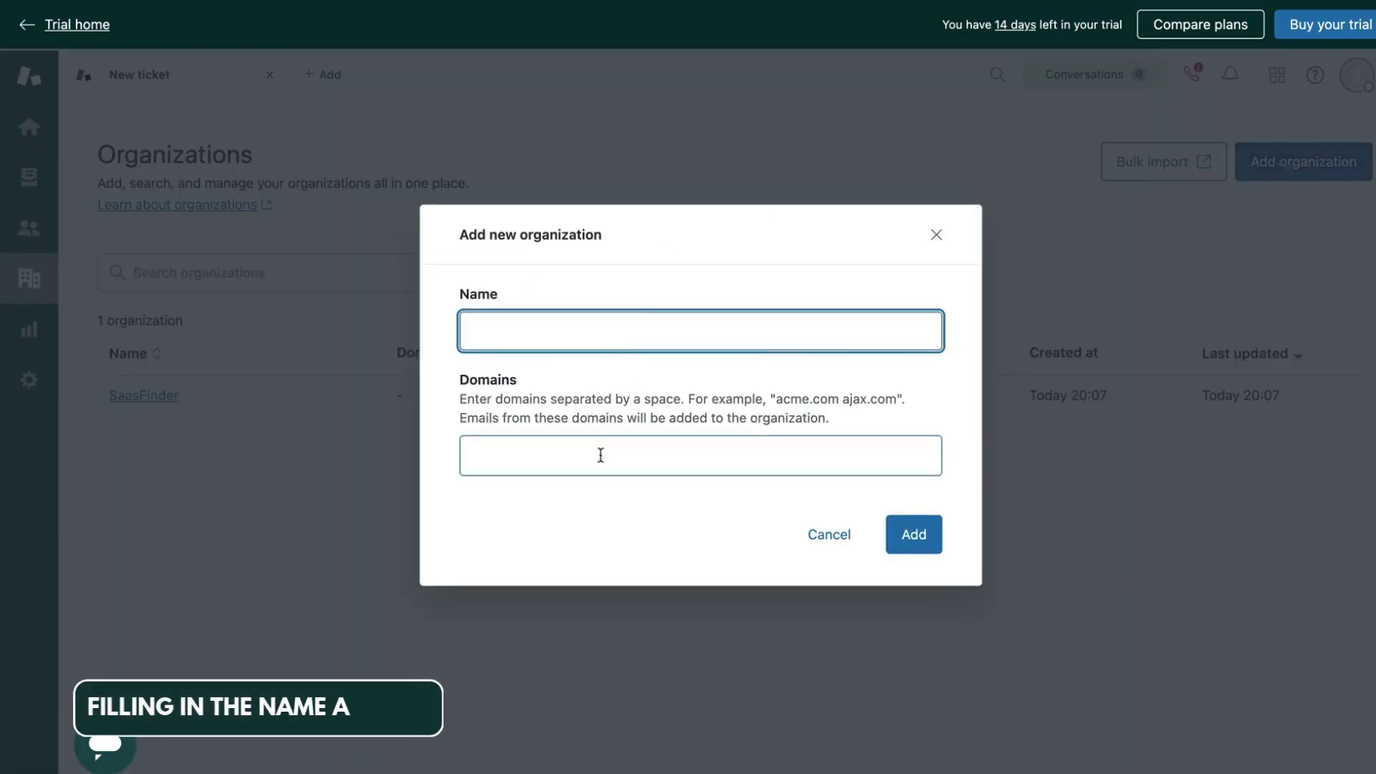
pyautogui.click(817, 535)
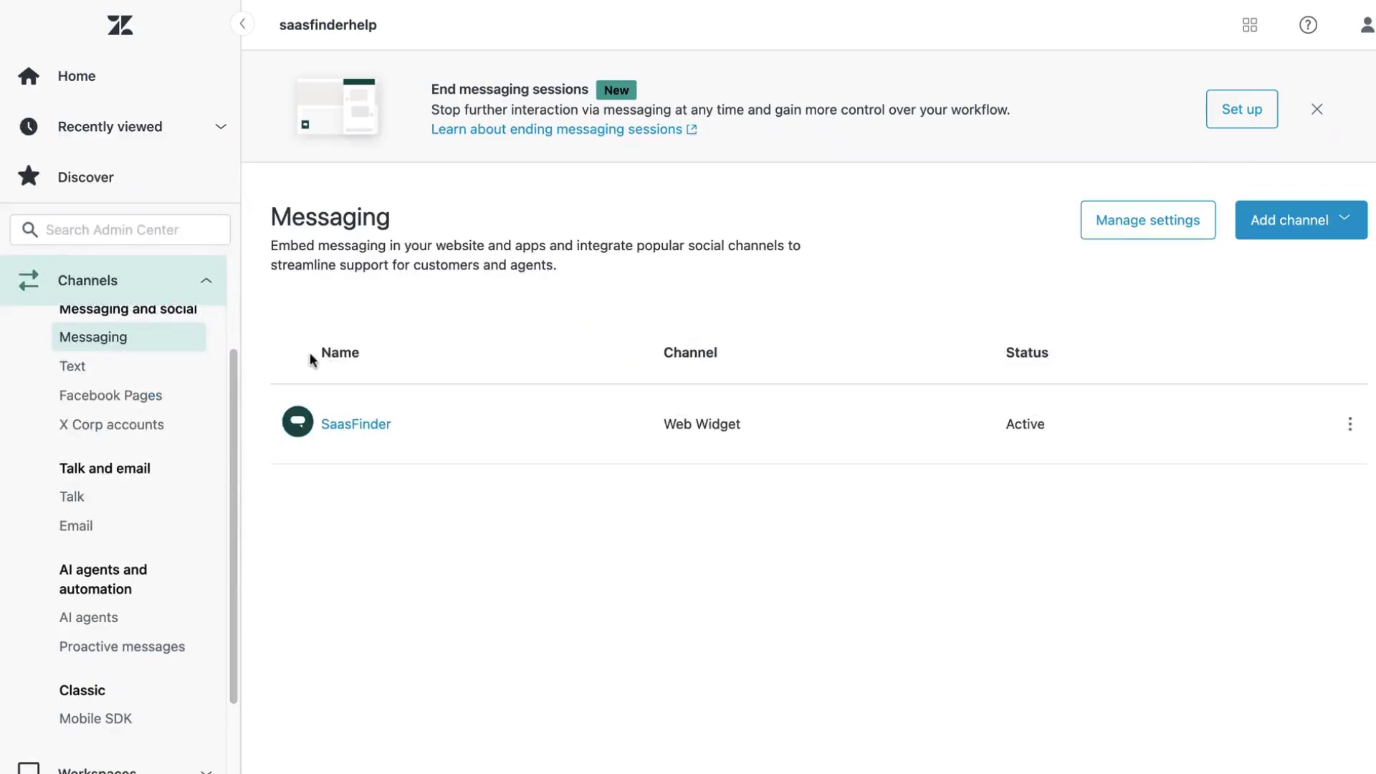
# Check the channel types under Add channel, then go to the AI agents settings page
pyautogui.scroll(2, 96, 415)
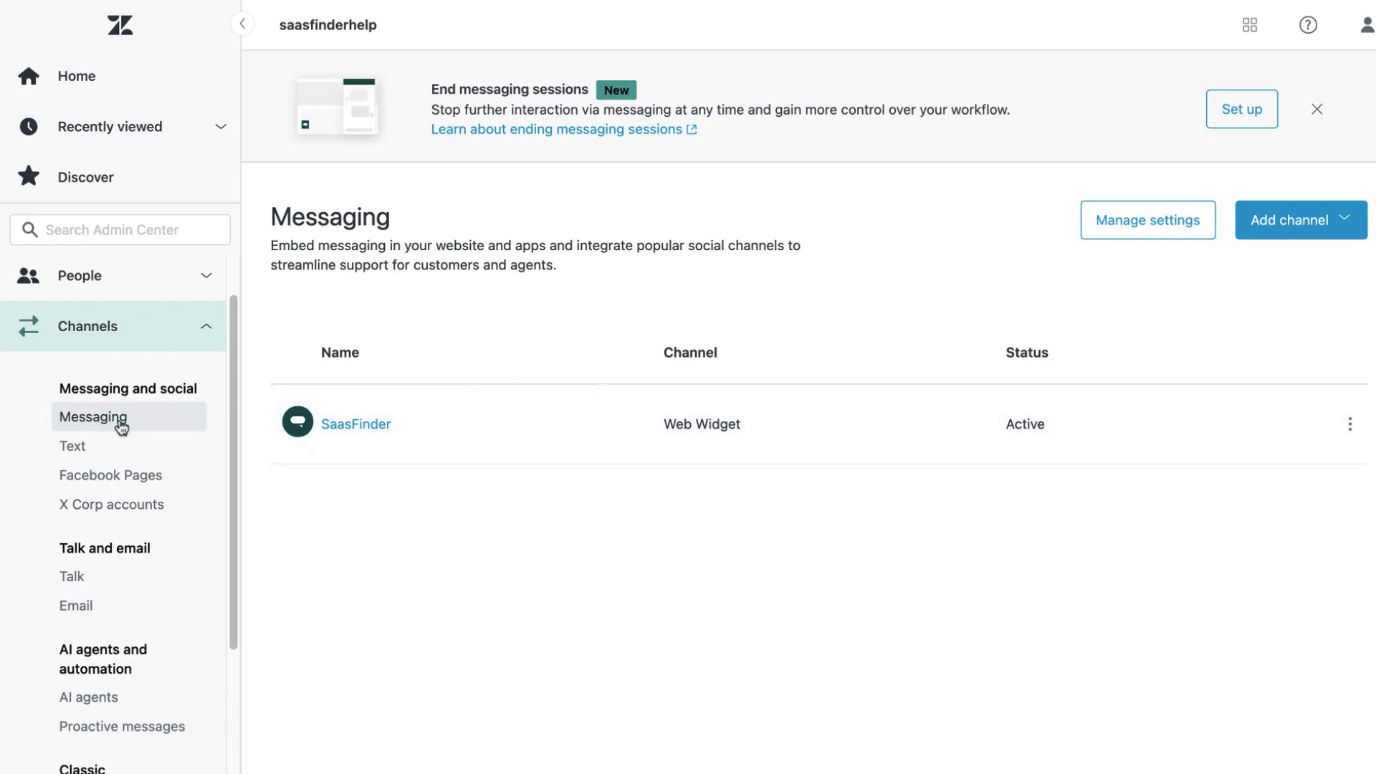
pyautogui.click(1265, 227)
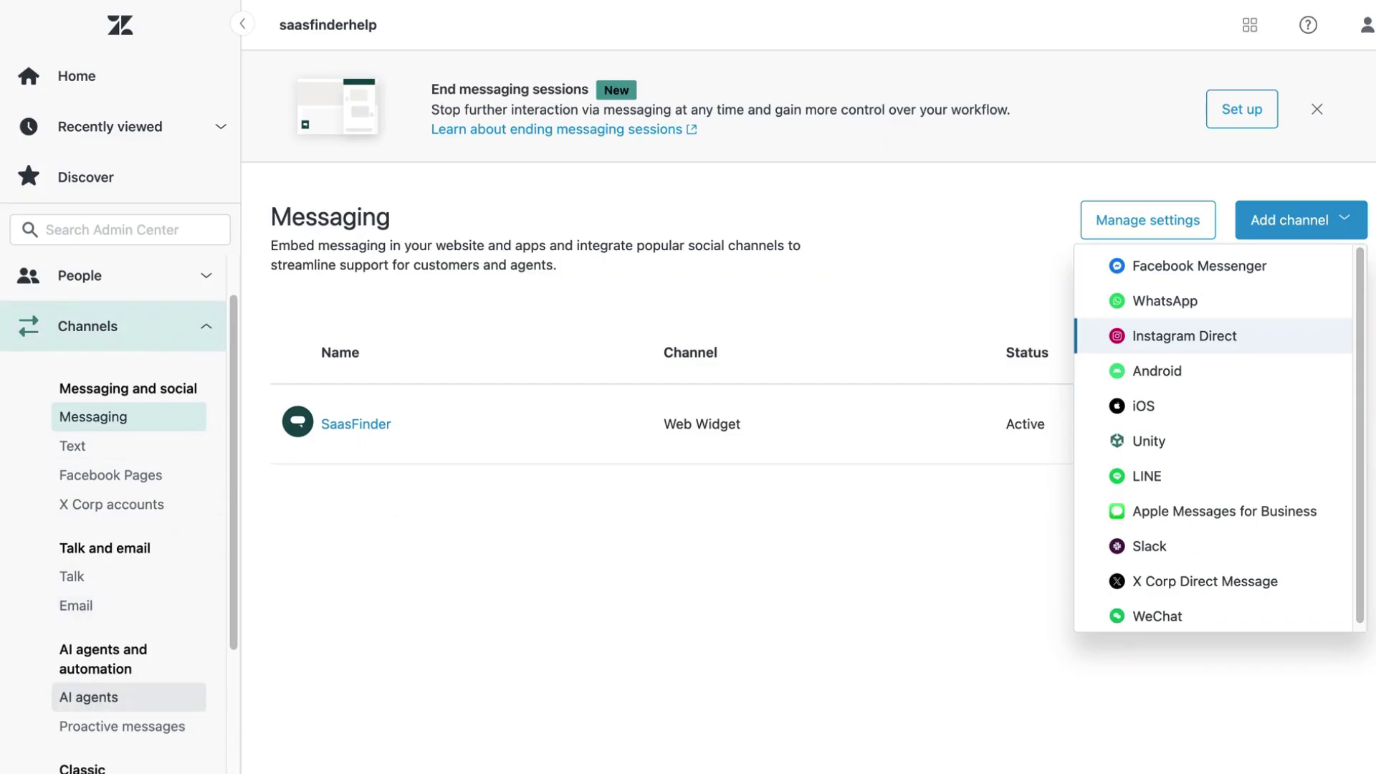
pyautogui.click(97, 700)
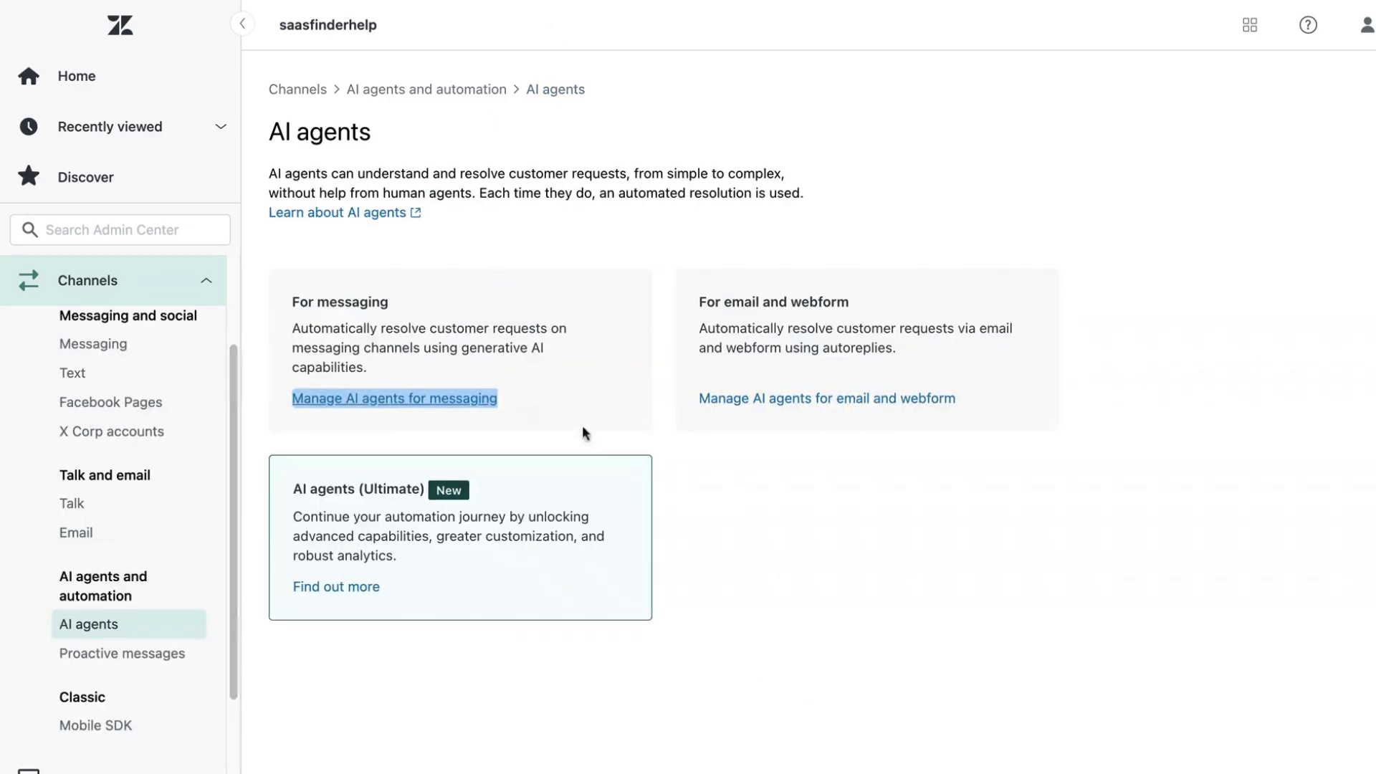
# Select the For email and webform AI agent option
pyautogui.click(728, 303)
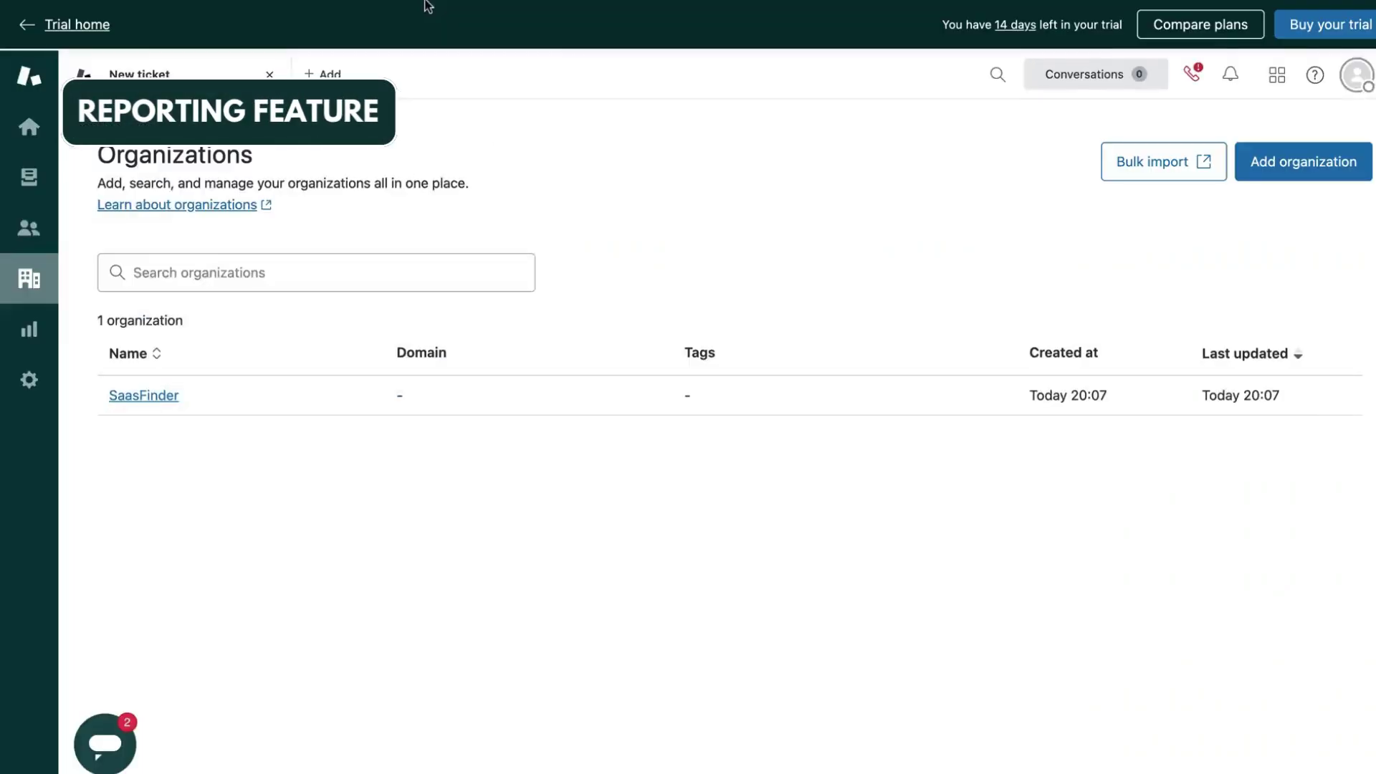
# Open Reporting, dismiss the tour prompt, and scroll down the reporting dashboard
pyautogui.click(30, 331)
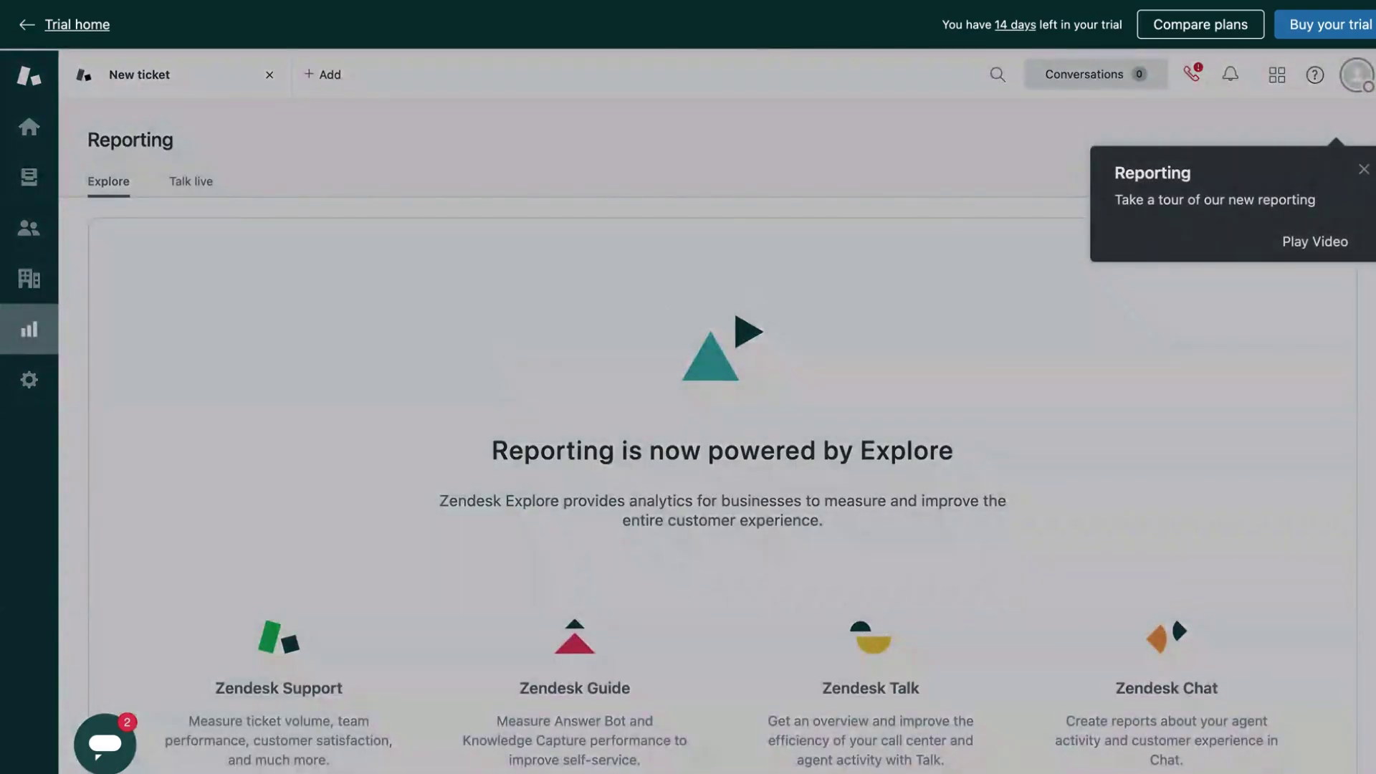
pyautogui.click(1364, 169)
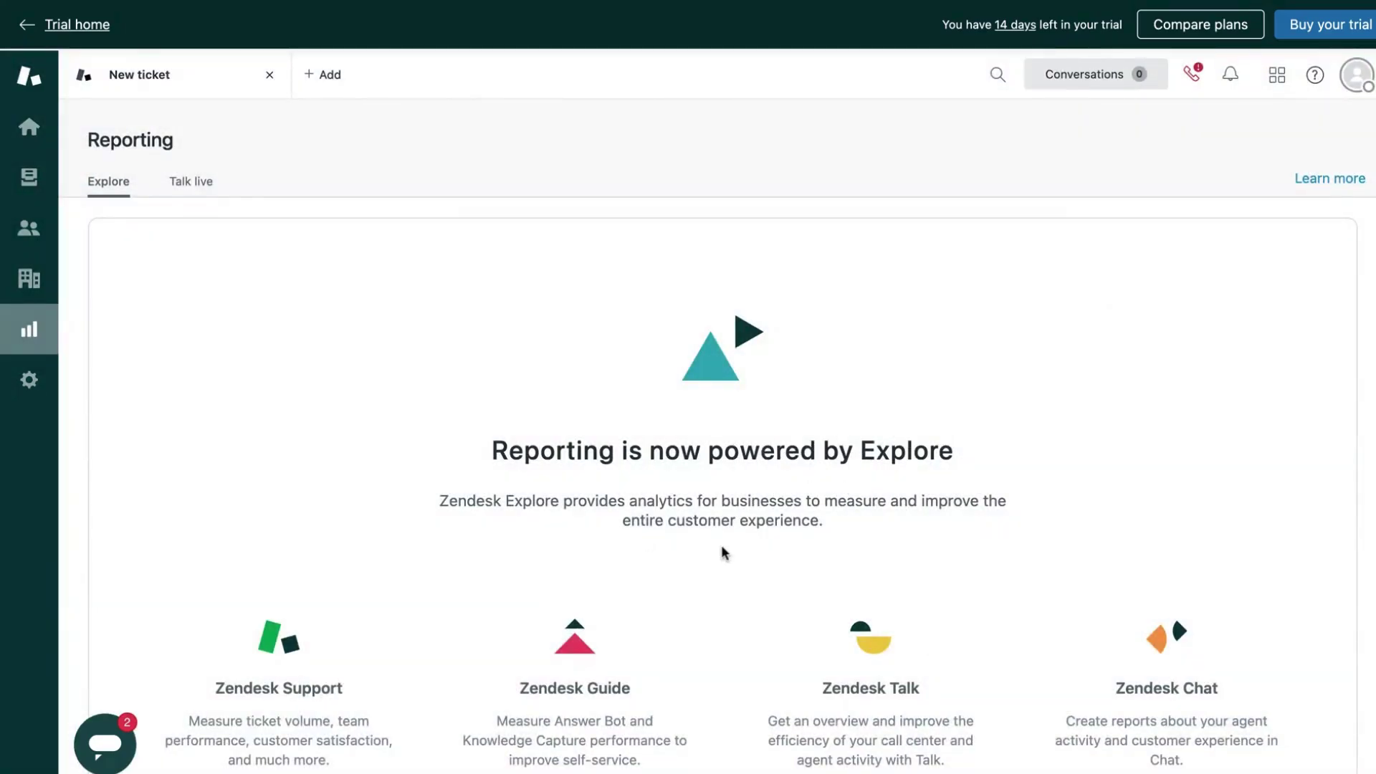
pyautogui.scroll(-2, 722, 546)
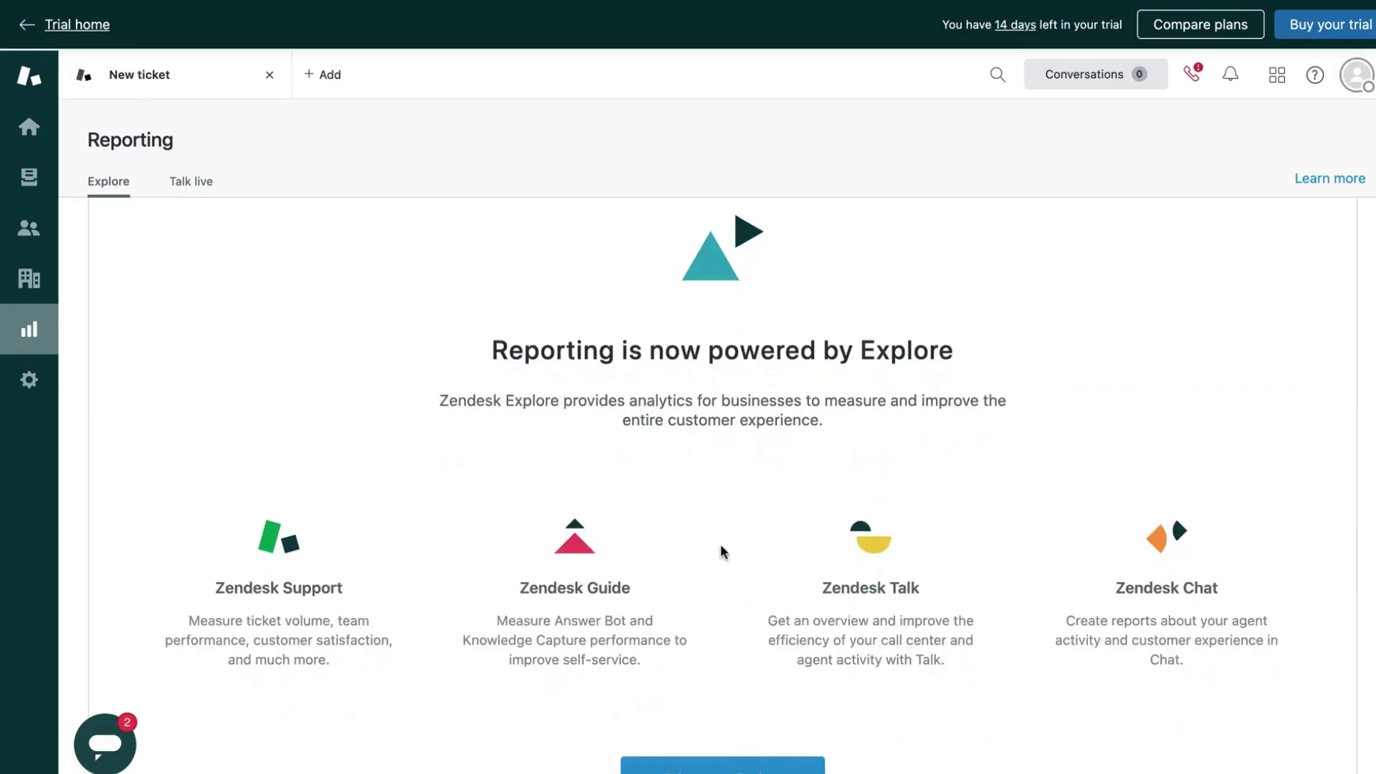
pyautogui.scroll(-2, 721, 545)
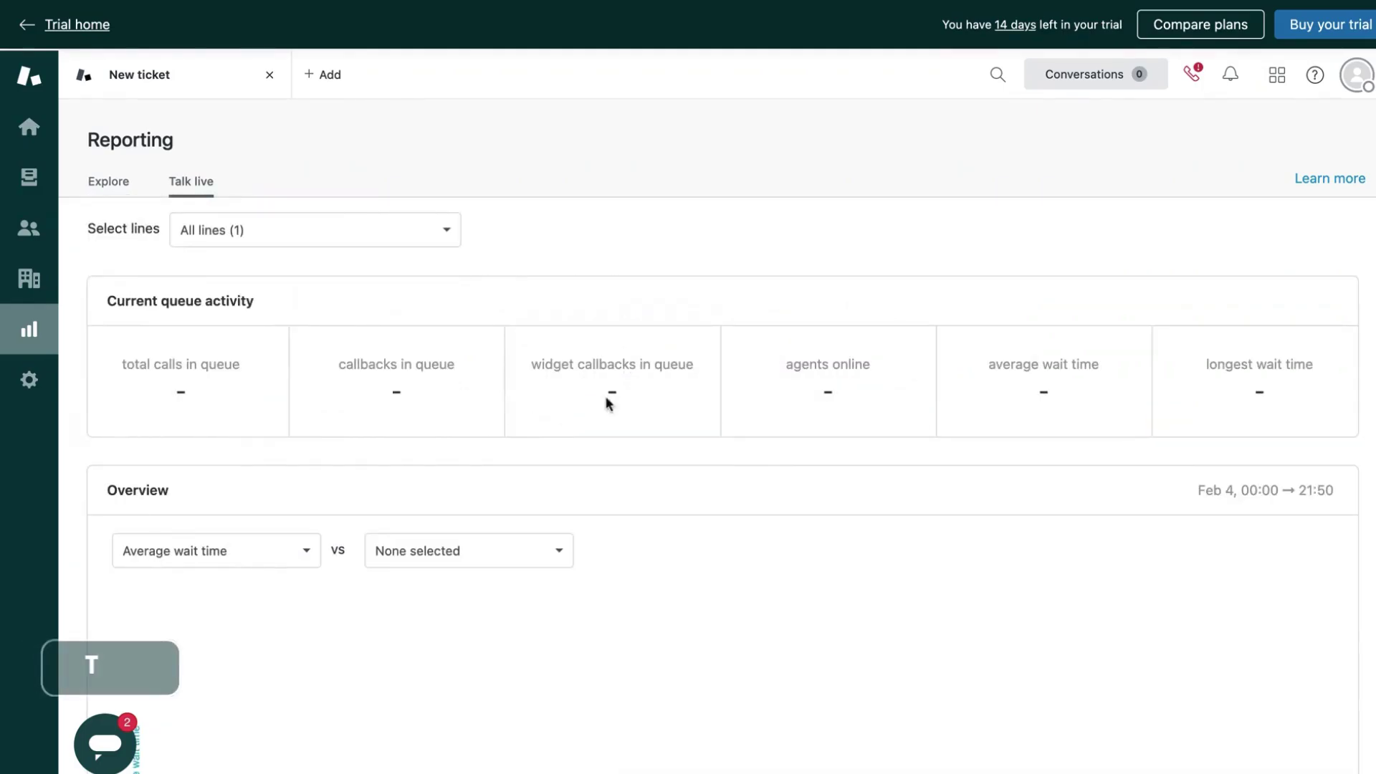
# Scroll down to the Talk live call totals, wait-time stats and Agent activity section
pyautogui.scroll(-3, 620, 400)
pyautogui.scroll(-6, 619, 400)
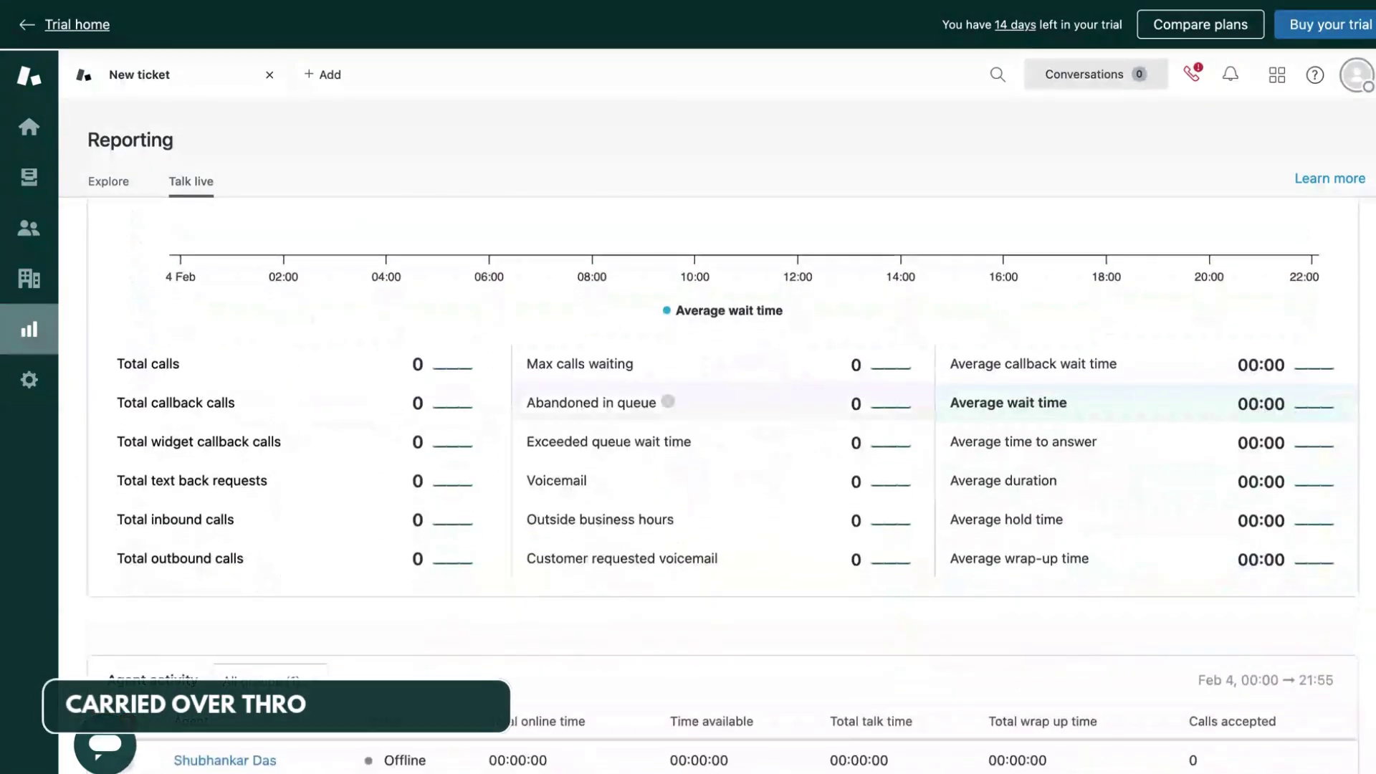
pyautogui.scroll(-3, 620, 400)
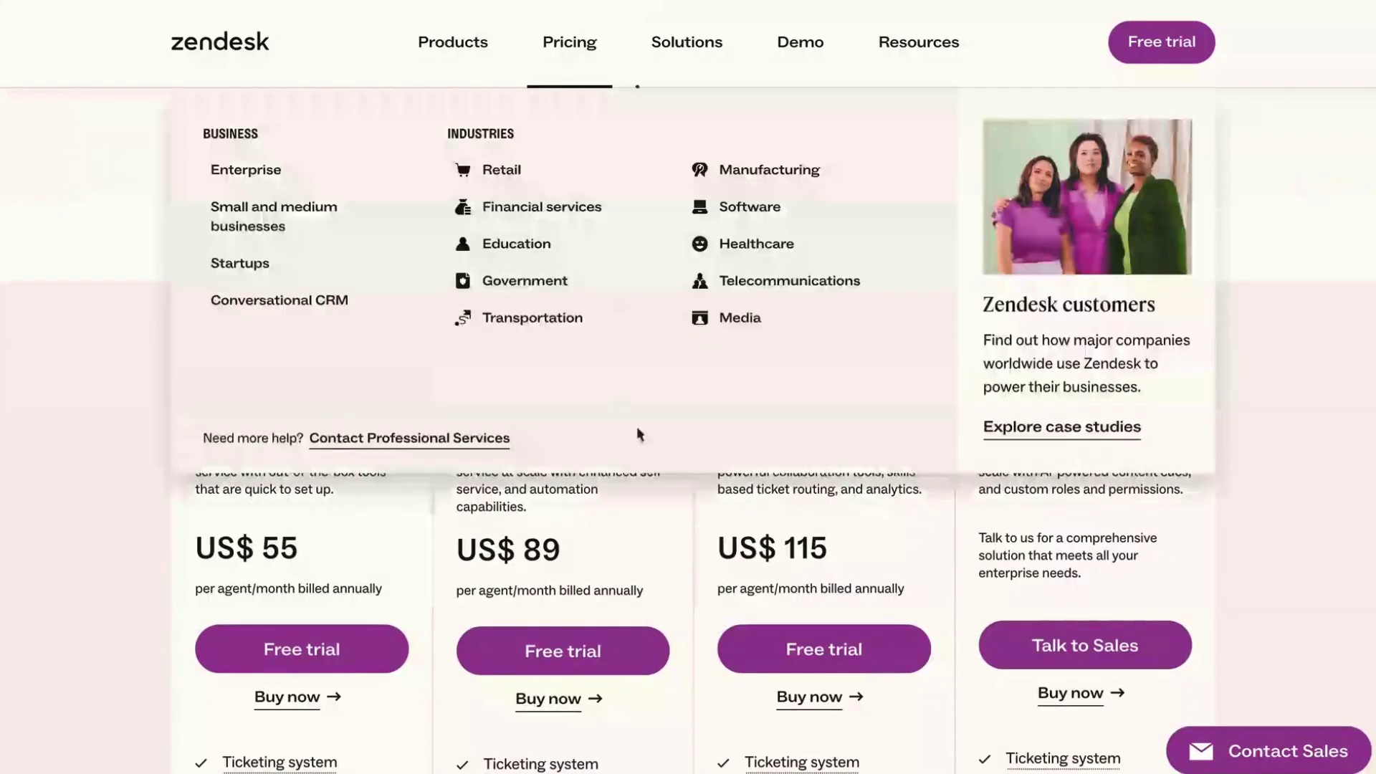
# Scroll through the Suite plans from Team at US$ 55 to Enterprise and their feature rows
pyautogui.scroll(-2, 636, 430)
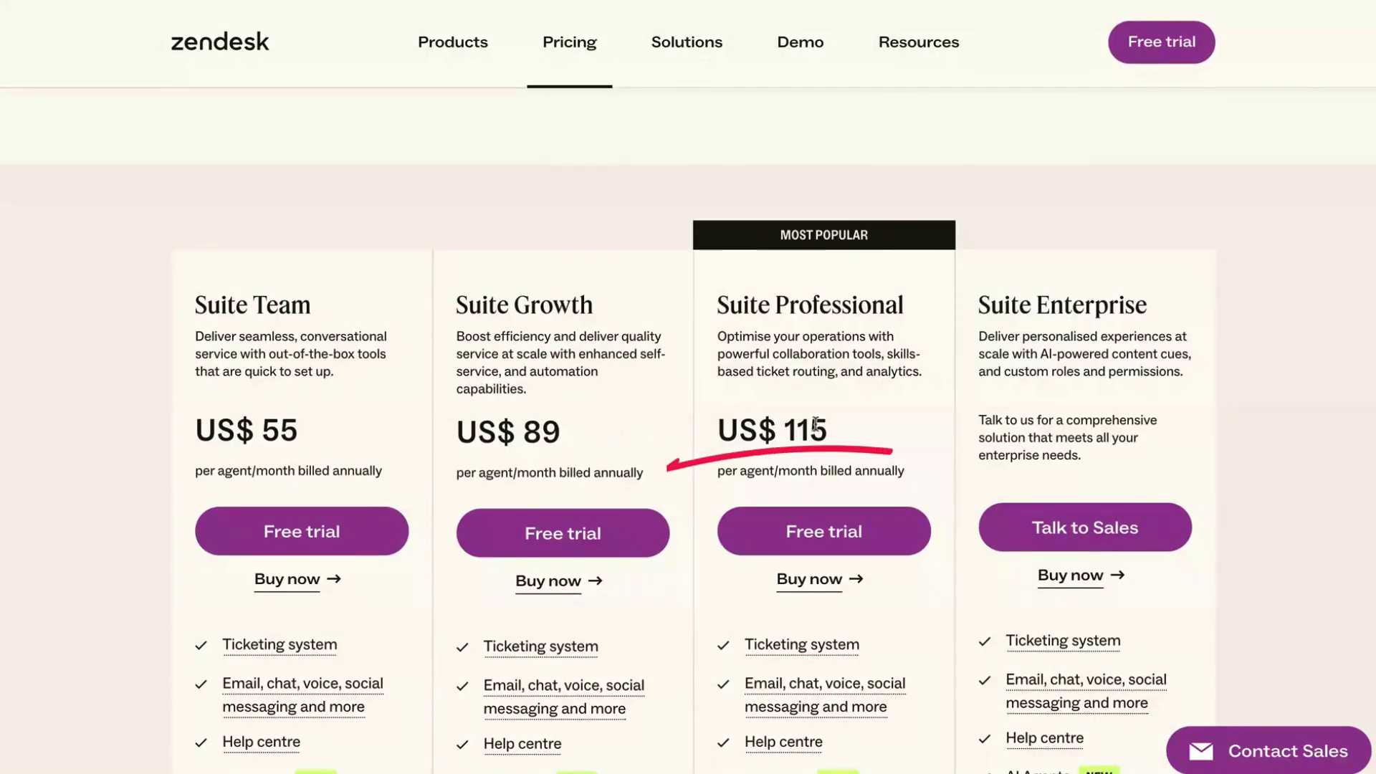
pyautogui.scroll(-2, 815, 424)
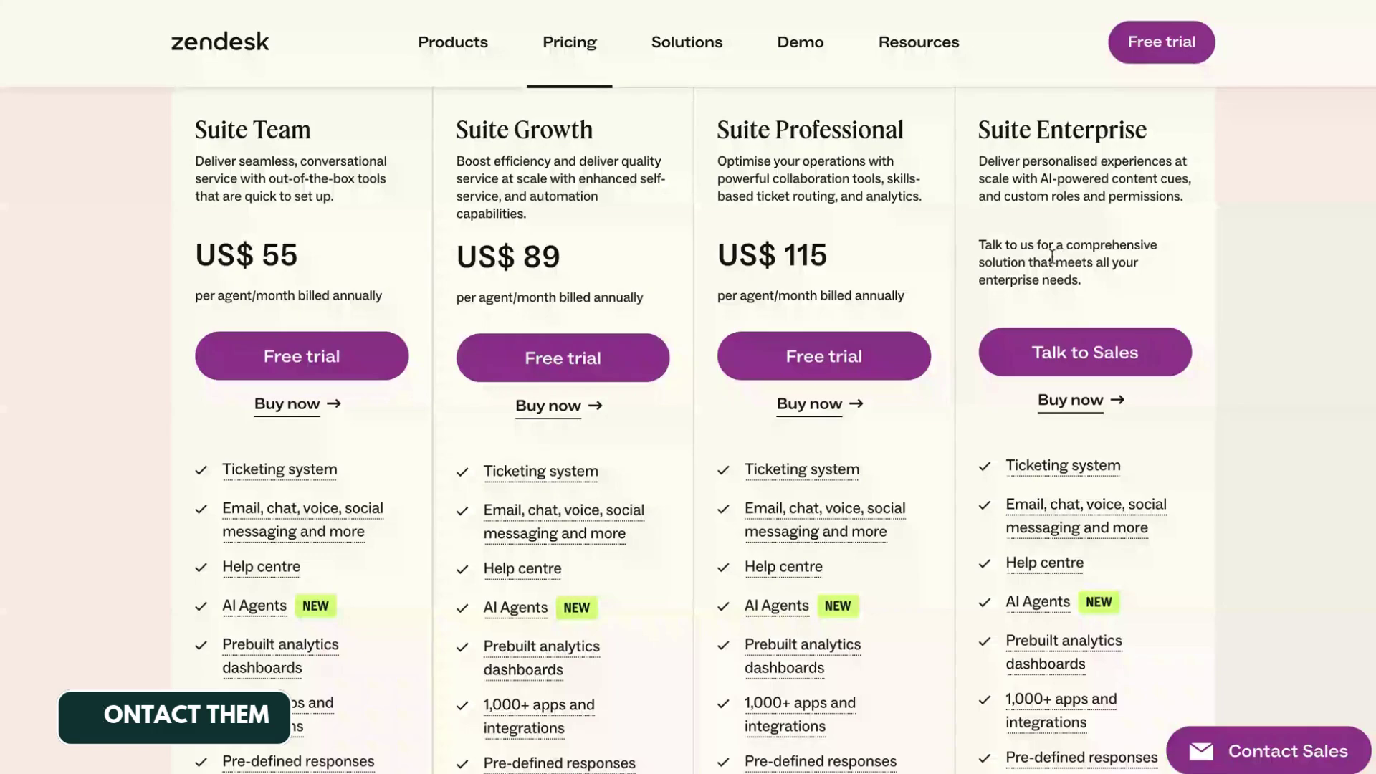
pyautogui.scroll(-3, 628, 445)
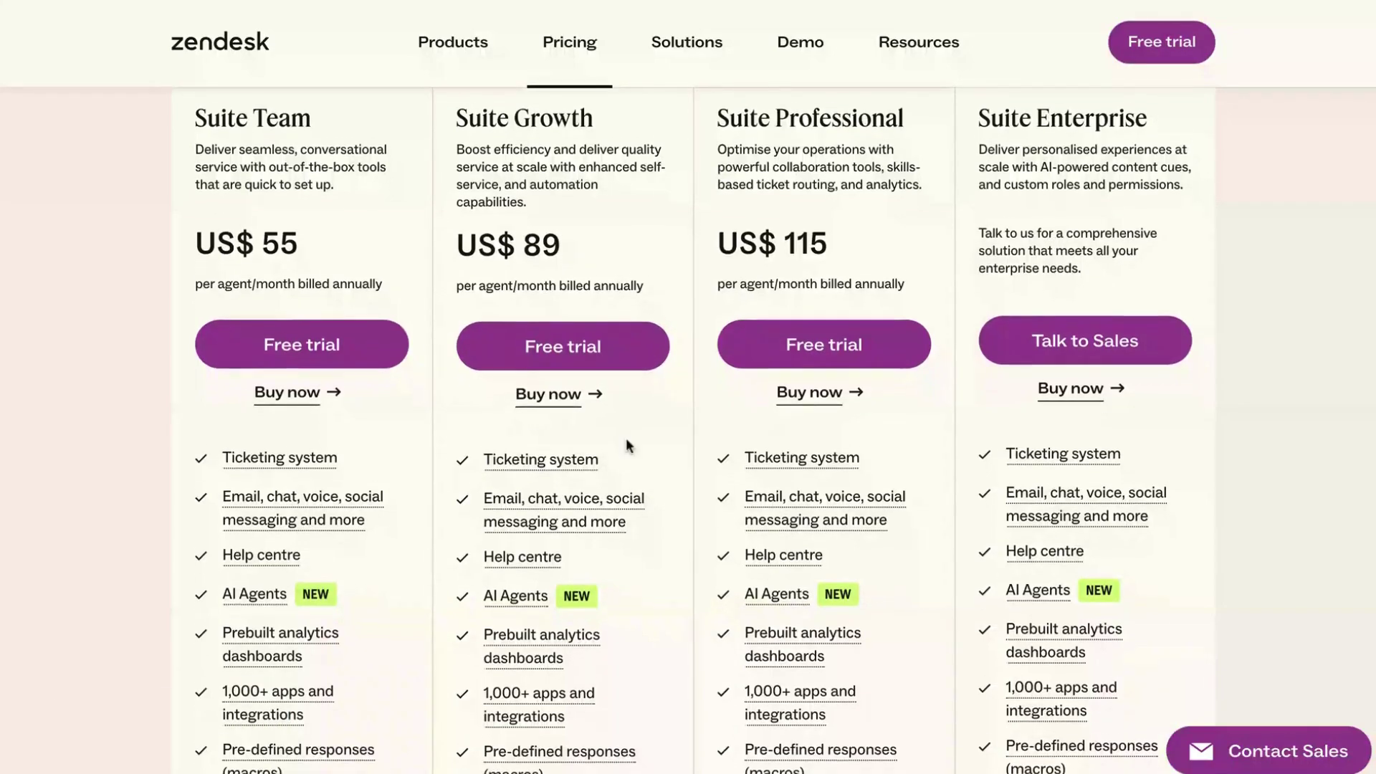
pyautogui.scroll(-4, 627, 441)
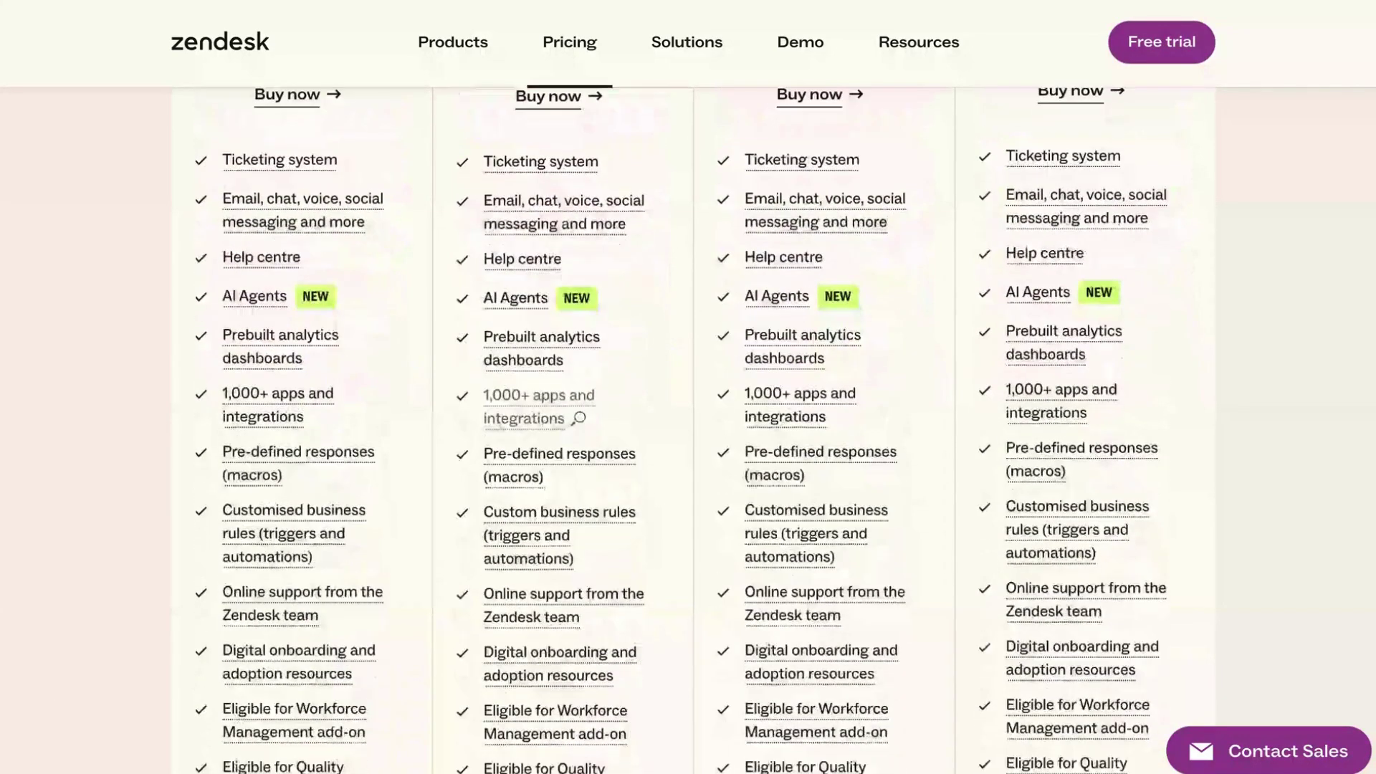
pyautogui.scroll(-4, 628, 445)
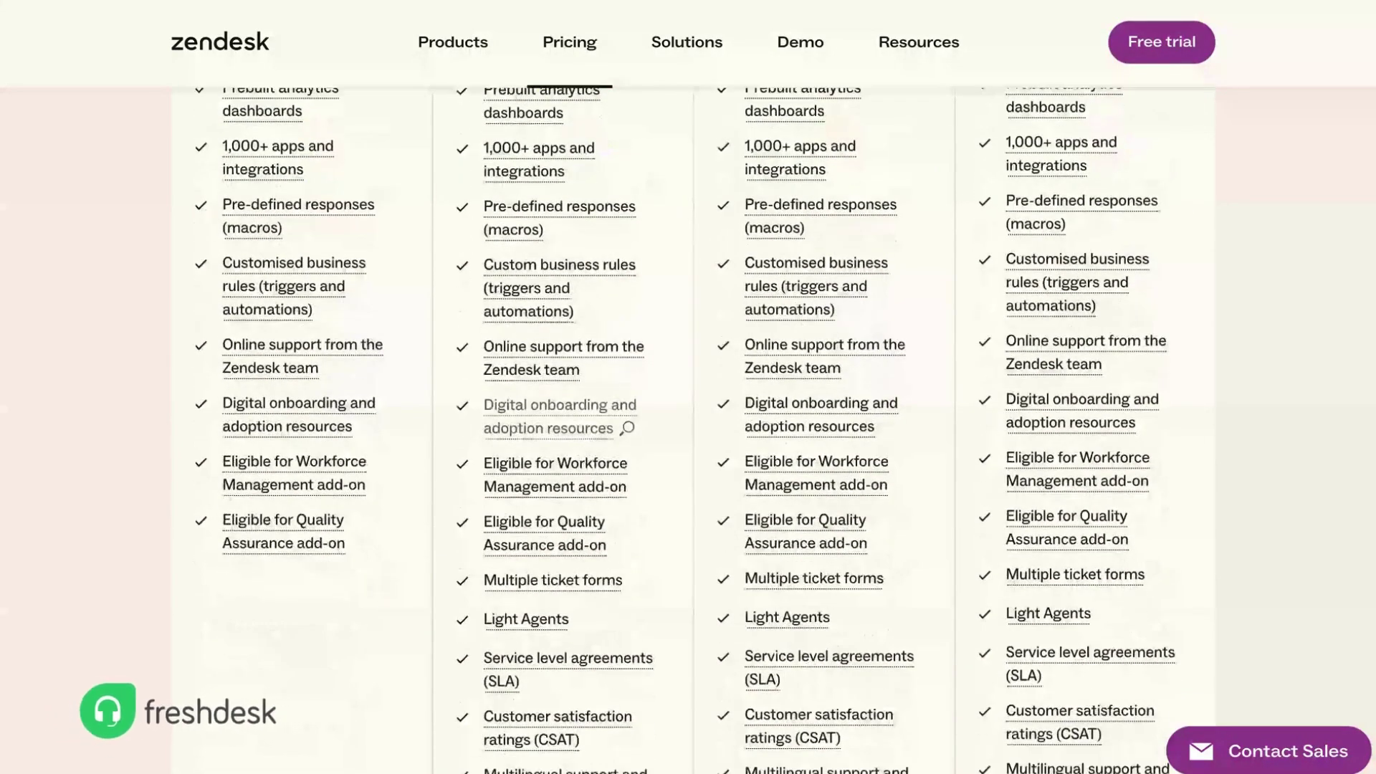
pyautogui.scroll(-3, 620, 303)
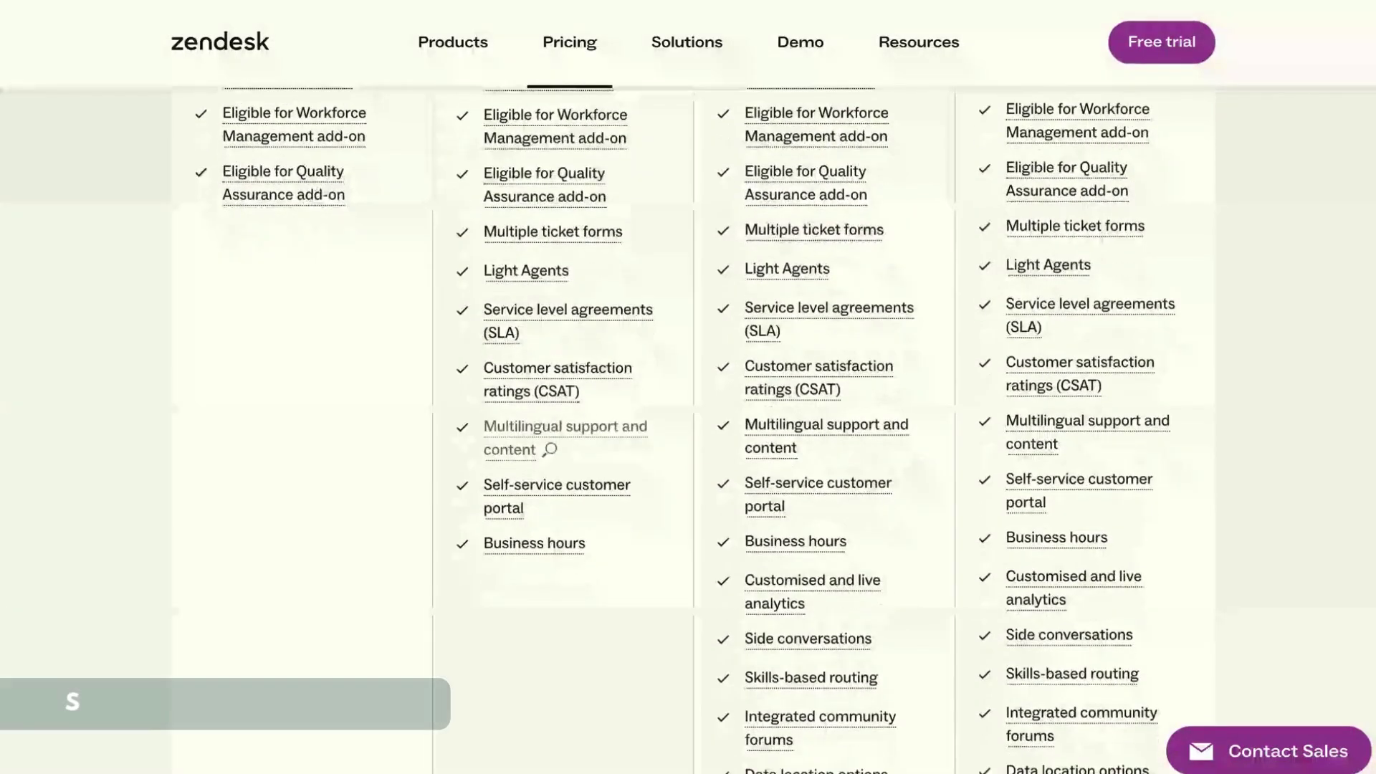
pyautogui.scroll(-1, 536, 388)
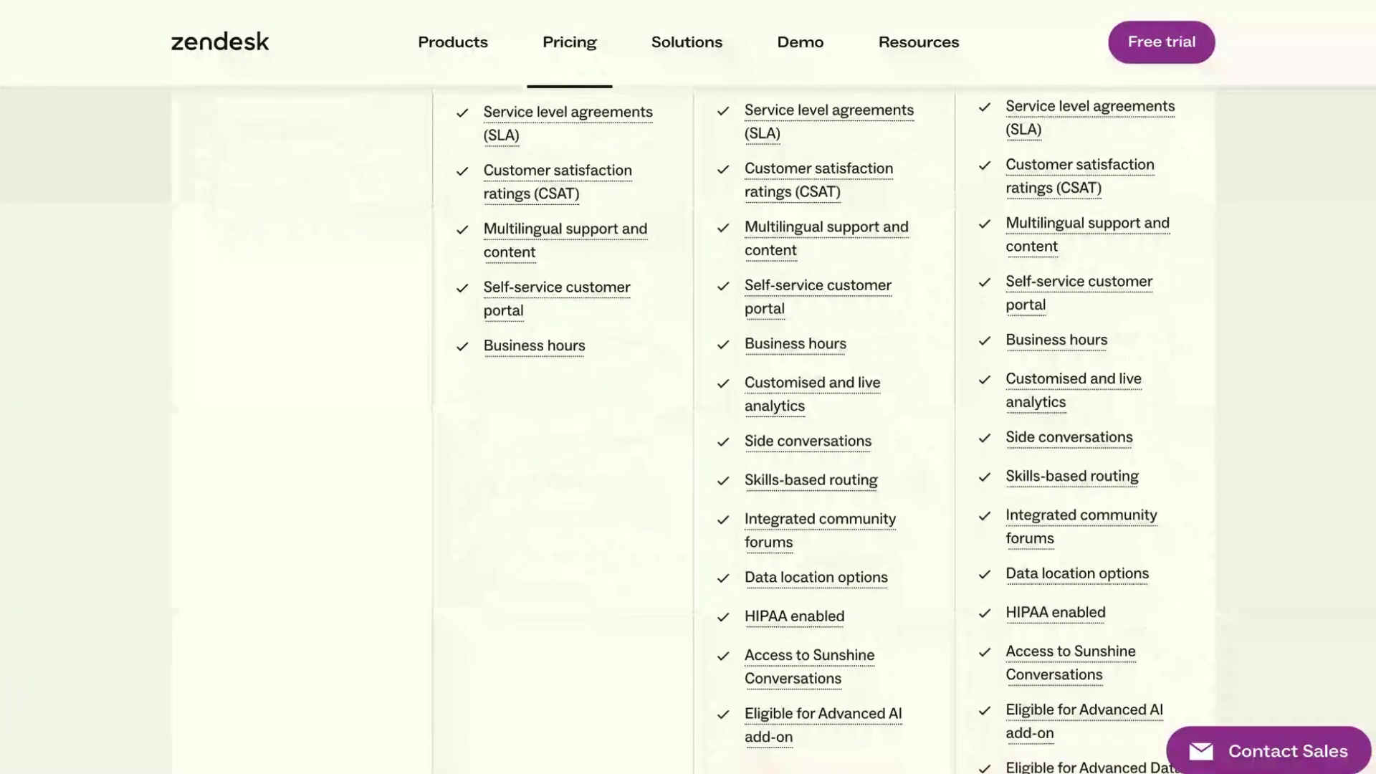
pyautogui.scroll(15, 688, 430)
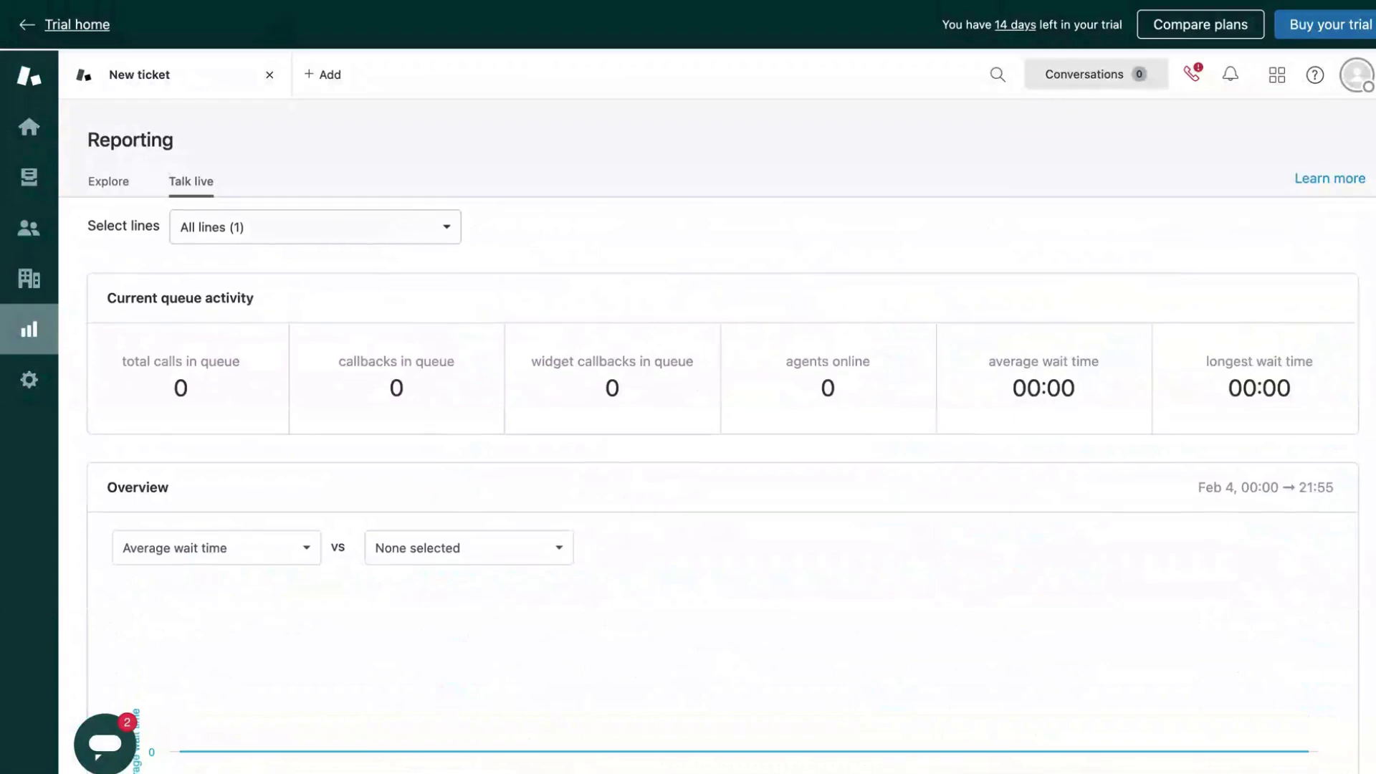
# Scroll the Talk live dashboard down to the call metrics table, where every total is 0 and every wait-time average is 00:00
pyautogui.scroll(-3, 724, 466)
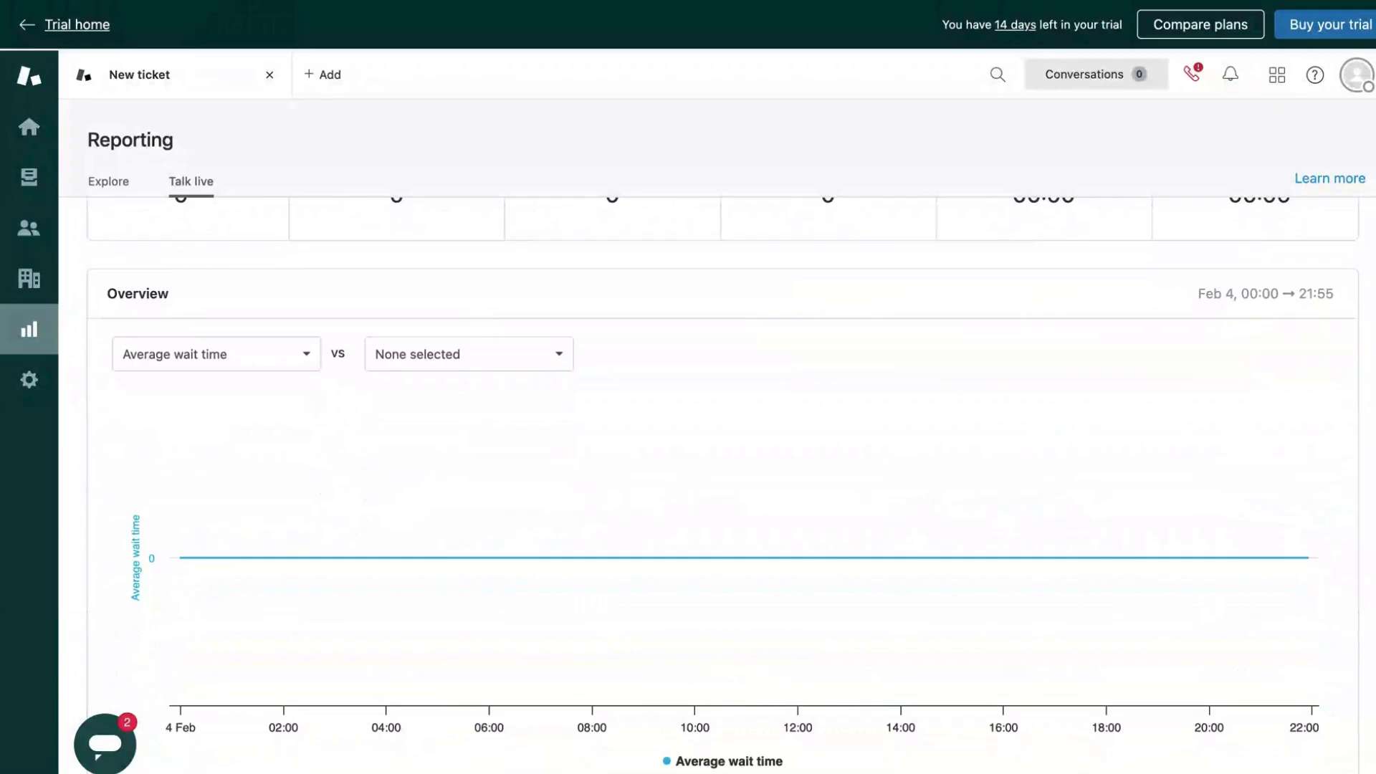
pyautogui.scroll(-9, 724, 466)
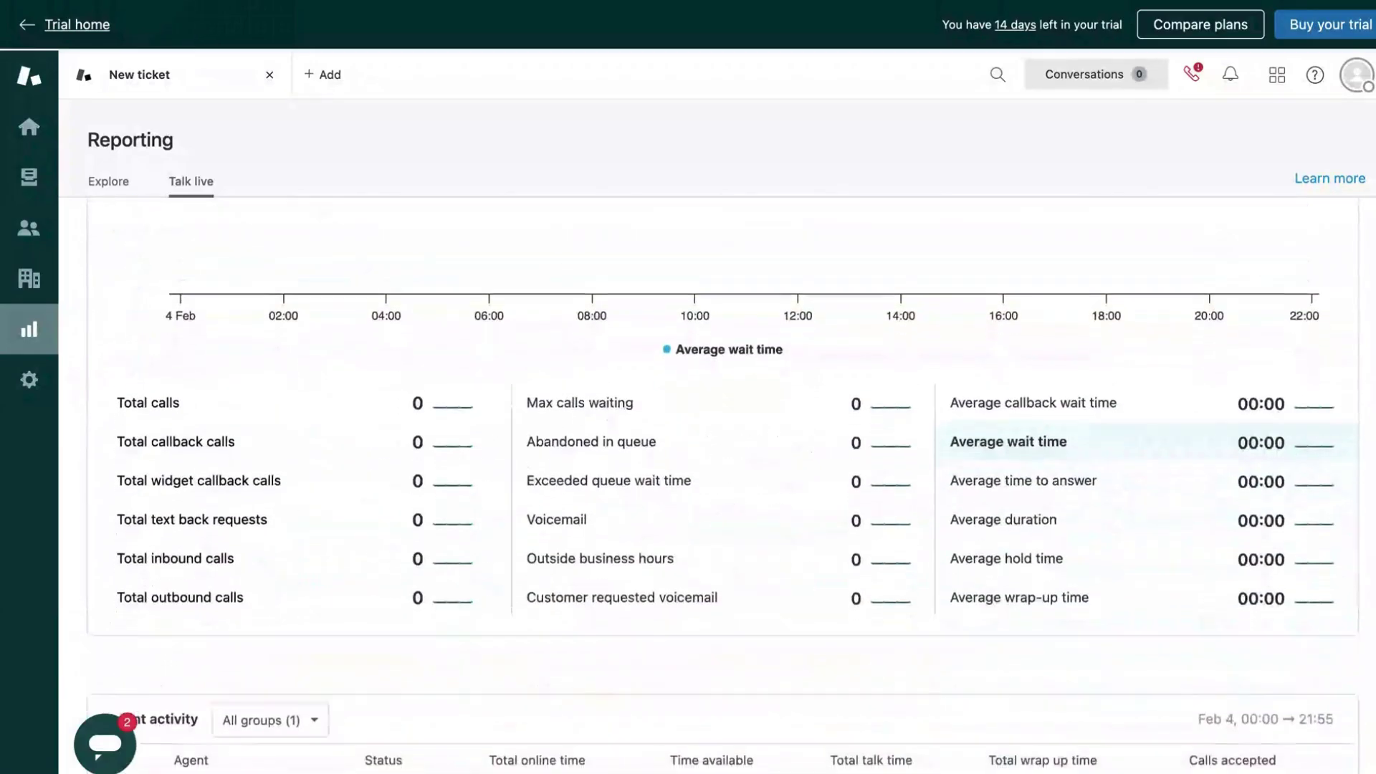